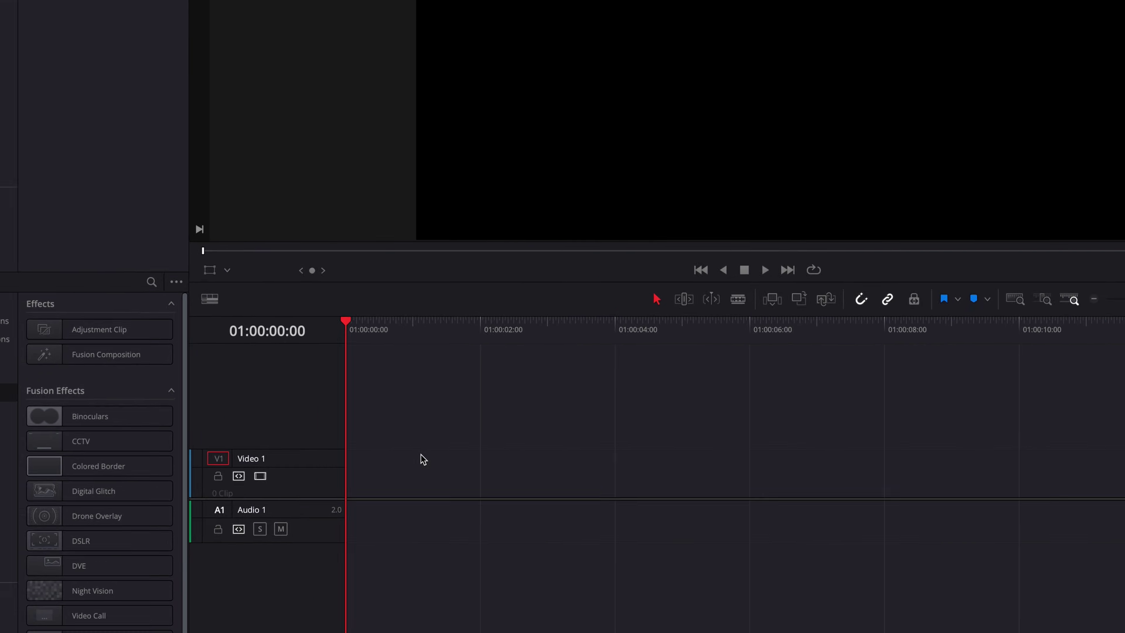
# - Drag the Fusion Composition effect onto the Video 1 track
pyautogui.click(7, 414)
pyautogui.moveTo(235, 306); pyautogui.dragTo(493, 445)
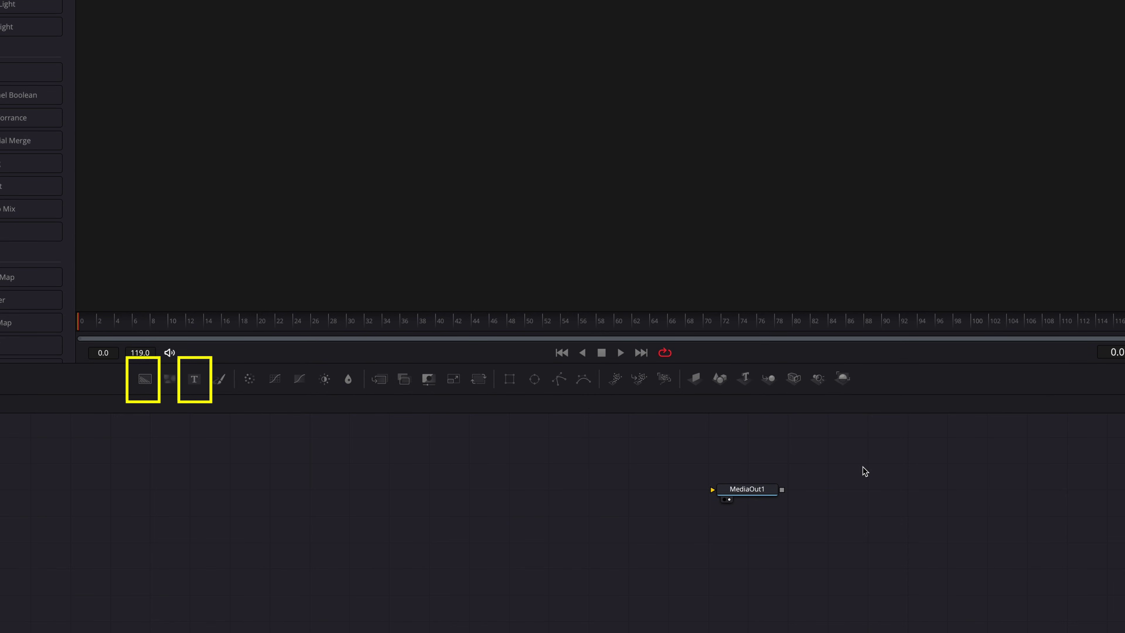
# - Add Text and Background nodes merged into MediaOut1, and make the background white
pyautogui.moveTo(193, 373); pyautogui.dragTo(465, 448)
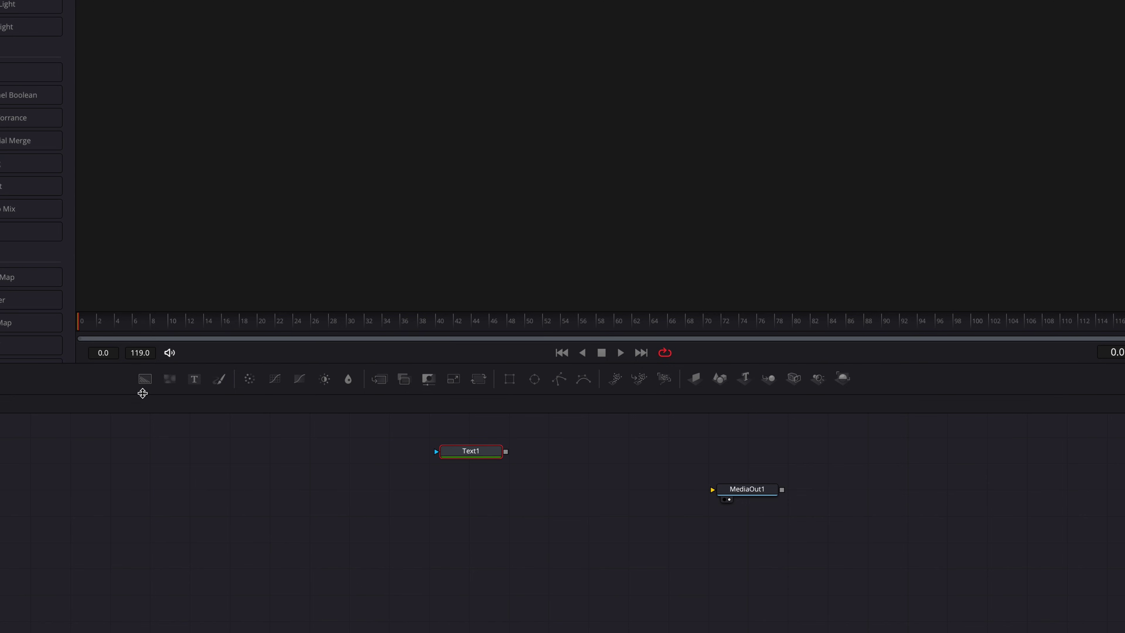
pyautogui.moveTo(145, 381); pyautogui.dragTo(509, 493)
pyautogui.moveTo(583, 493); pyautogui.dragTo(712, 490)
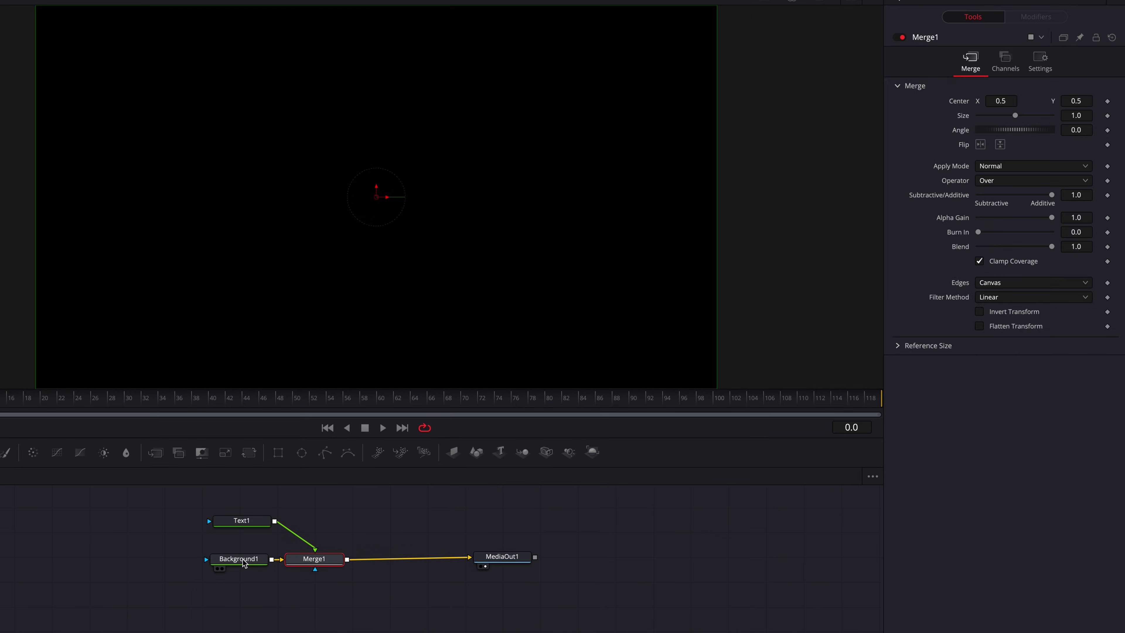
pyautogui.click(244, 562)
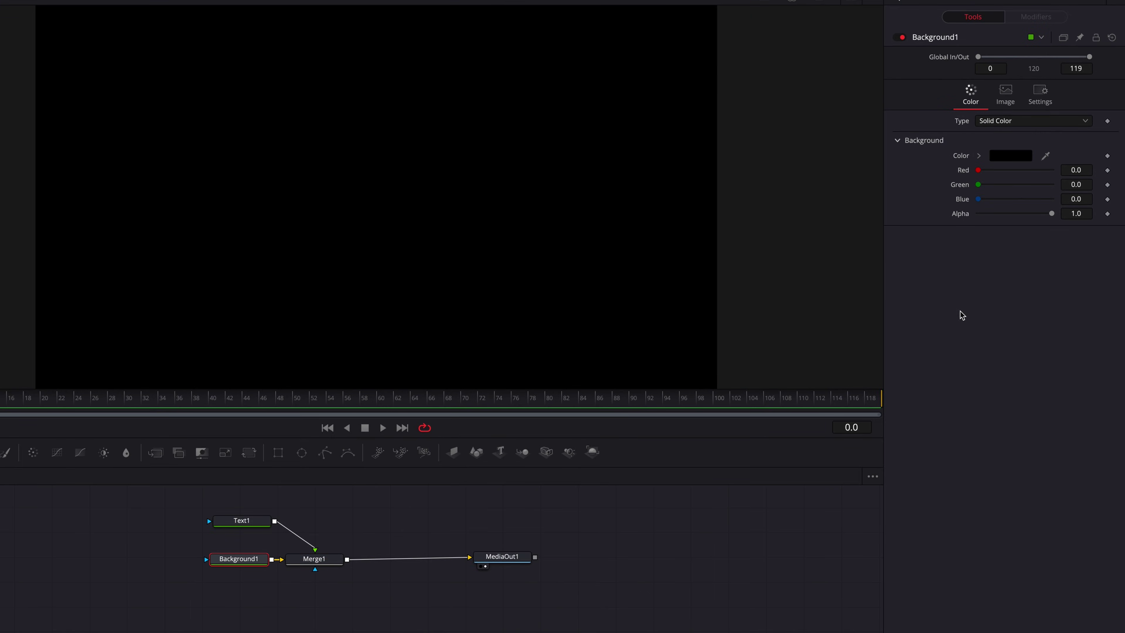
pyautogui.click(979, 157)
pyautogui.click(978, 168)
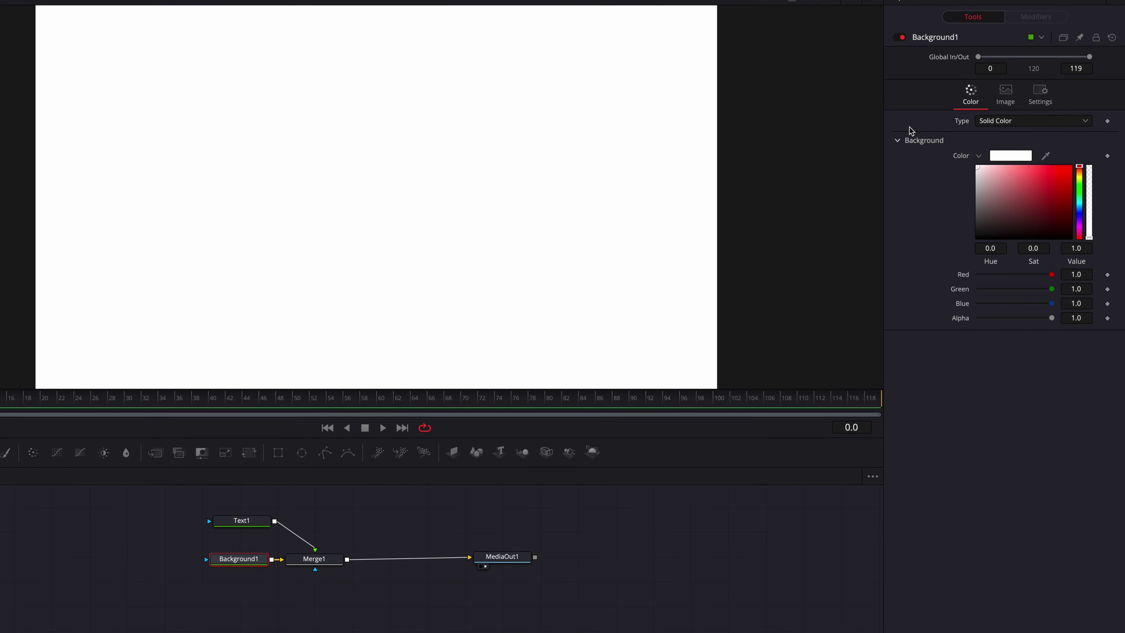
# - Set Text1's shading fill colour to black
pyautogui.click(247, 528)
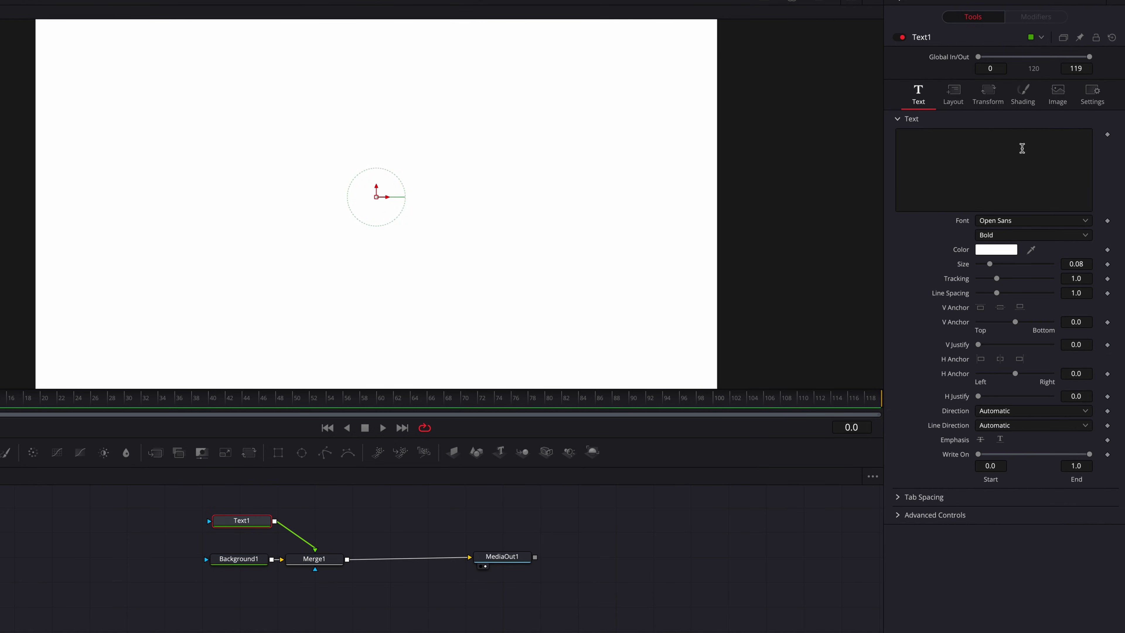
pyautogui.click(1024, 95)
pyautogui.click(980, 287)
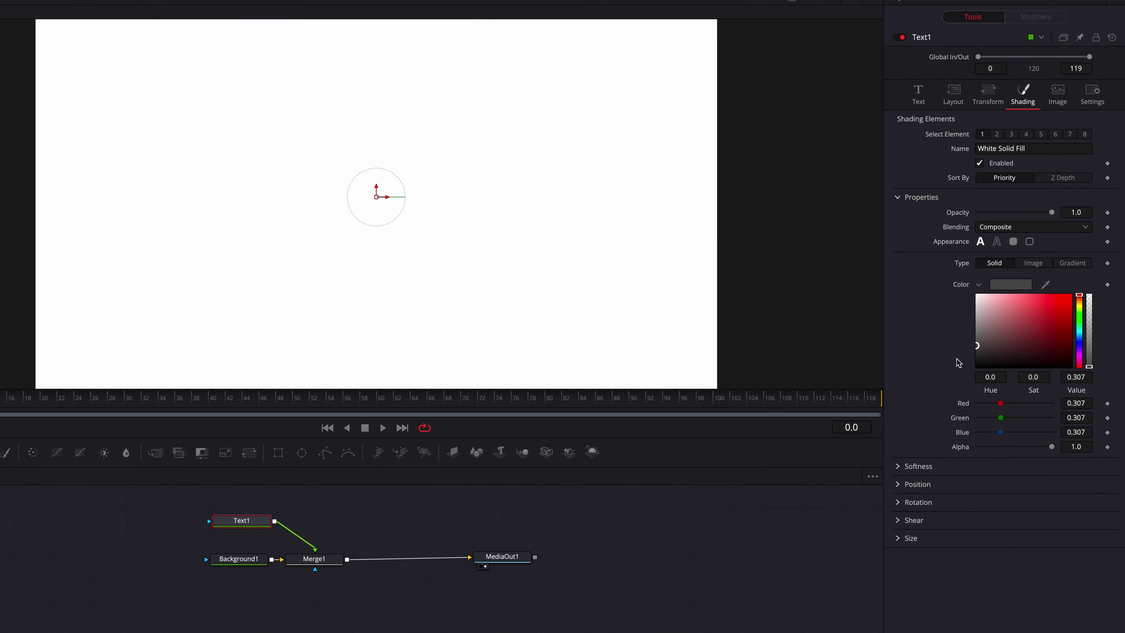
pyautogui.click(928, 101)
# - Type the two-line title 'Create Typewriter Effect' / 'in DaVinci Resolve'
pyautogui.click(955, 170)
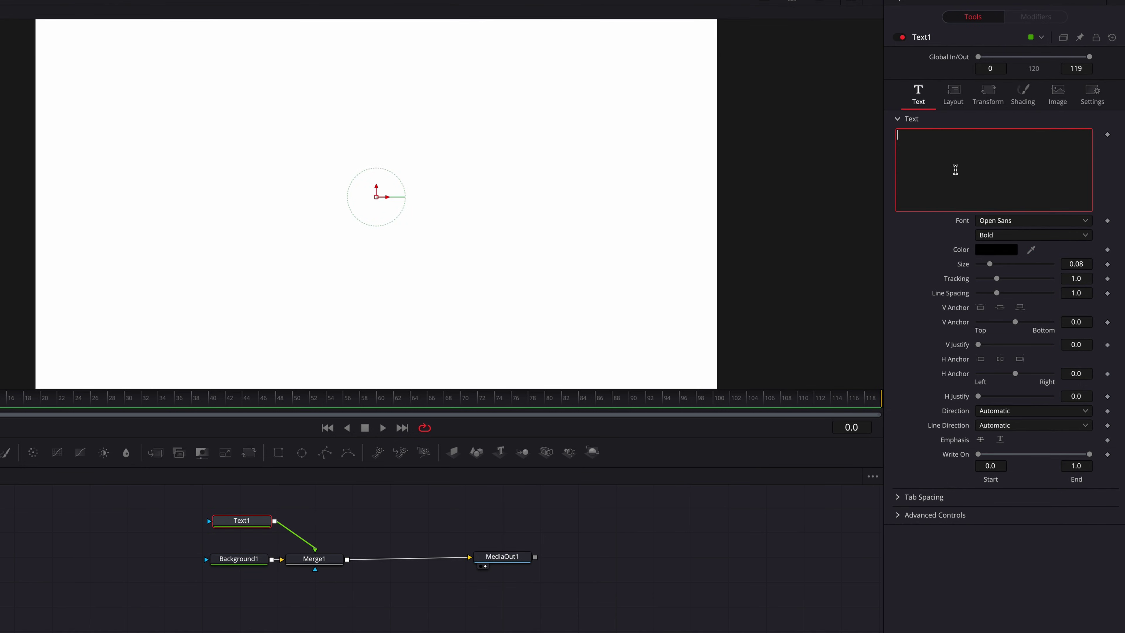
pyautogui.write('Create Typewriter Effect')
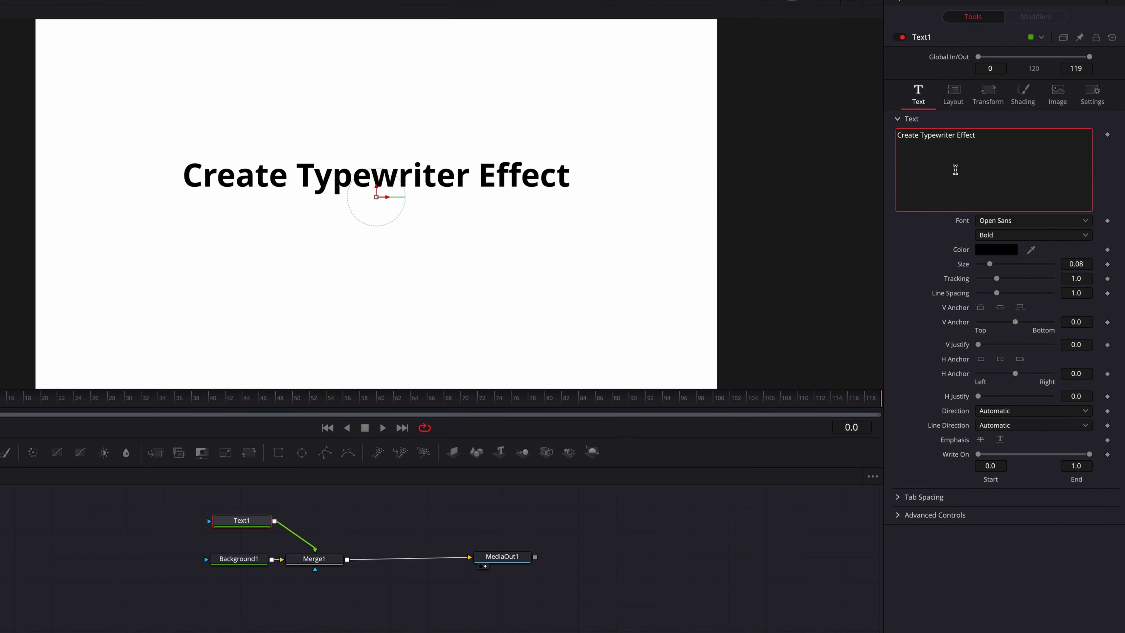
pyautogui.press('Return')
pyautogui.write('in DaVinci Resolve')
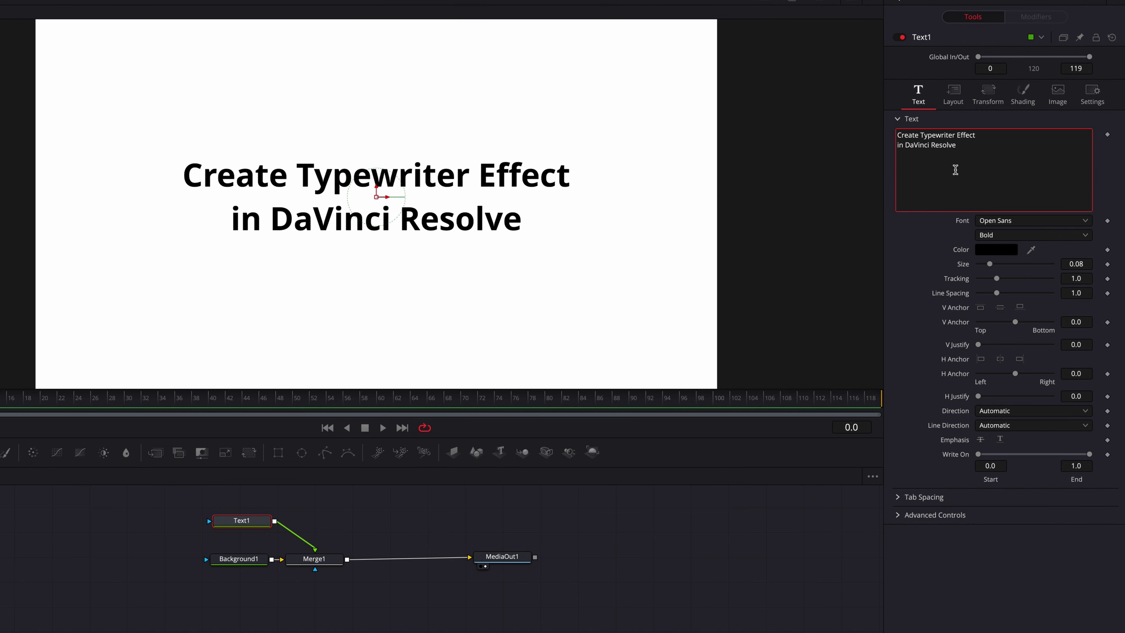
pyautogui.click(1070, 221)
pyautogui.scroll(-15, 1029, 399)
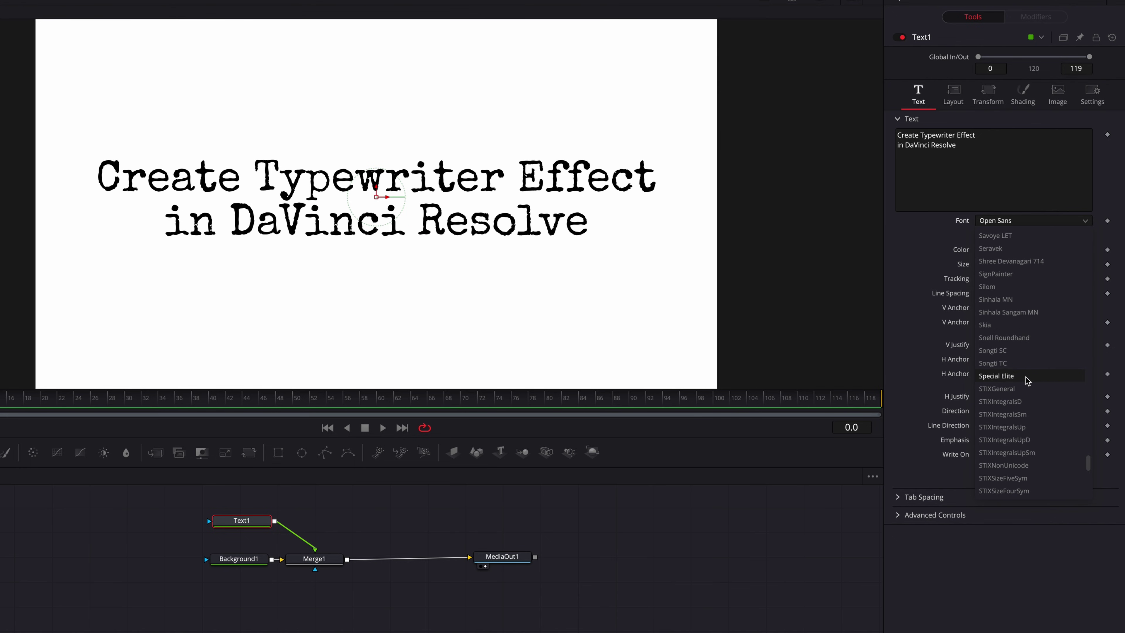
# - Set the title to Special Elite, line spacing 1.915, size 0.0847, and test the Write On range
pyautogui.click(1026, 377)
pyautogui.moveTo(1076, 294); pyautogui.dragTo(1077, 301)
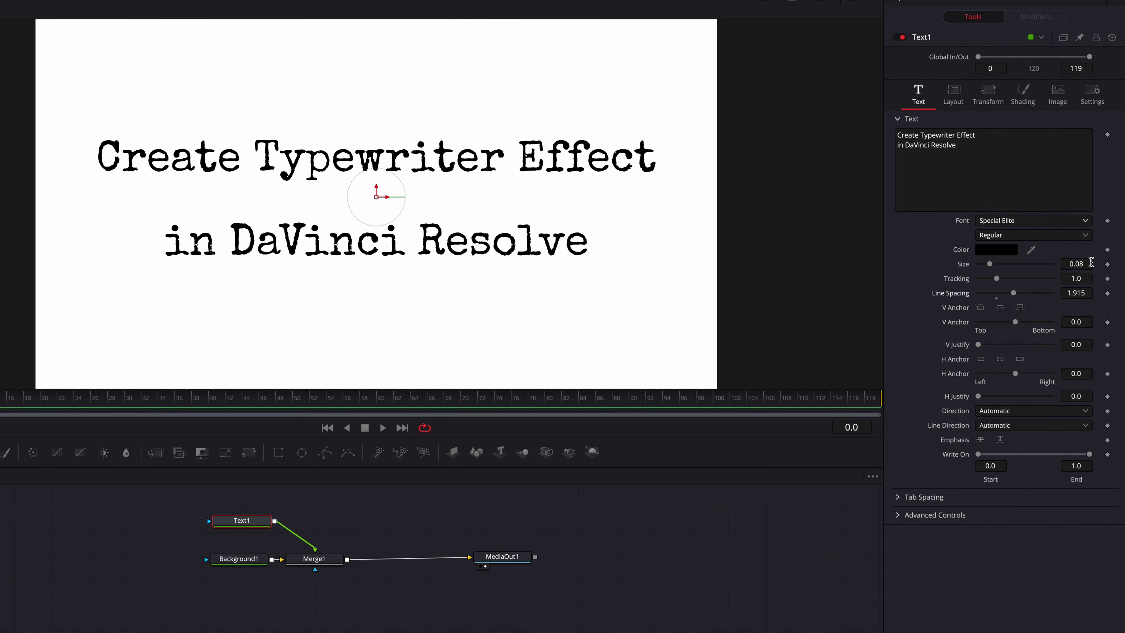
pyautogui.moveTo(1078, 263); pyautogui.dragTo(1079, 267)
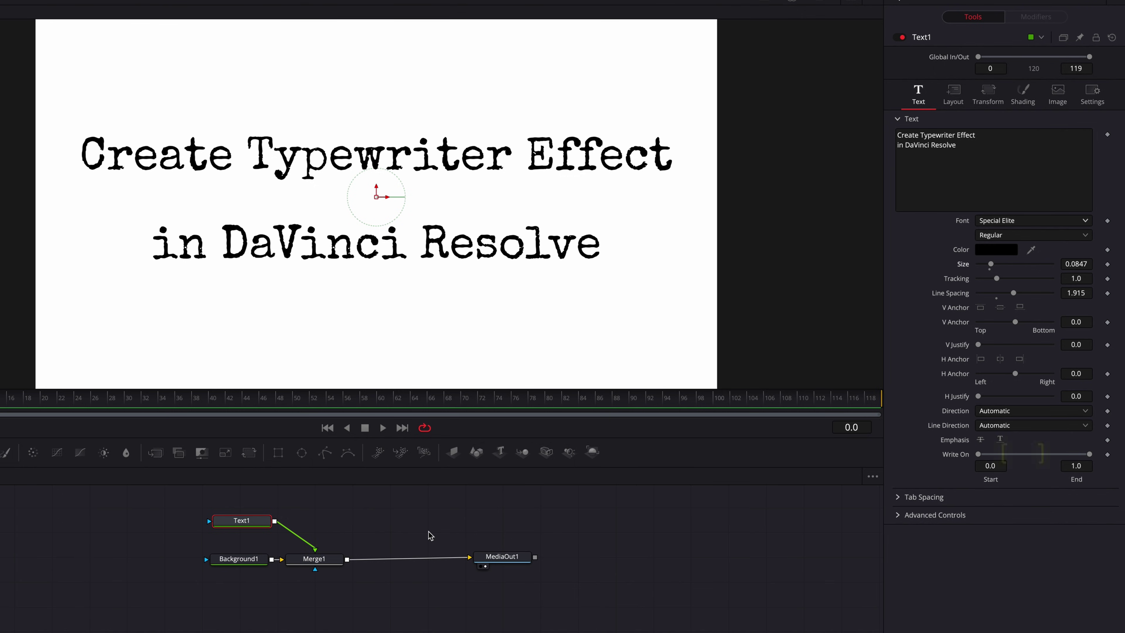
pyautogui.moveTo(1090, 455)
pyautogui.mouseDown()
pyautogui.moveTo(994, 453)
pyautogui.moveTo(1090, 455)
pyautogui.mouseUp()
pyautogui.moveTo(980, 456)
pyautogui.mouseDown()
pyautogui.moveTo(1076, 462)
pyautogui.moveTo(970, 463)
pyautogui.mouseUp()
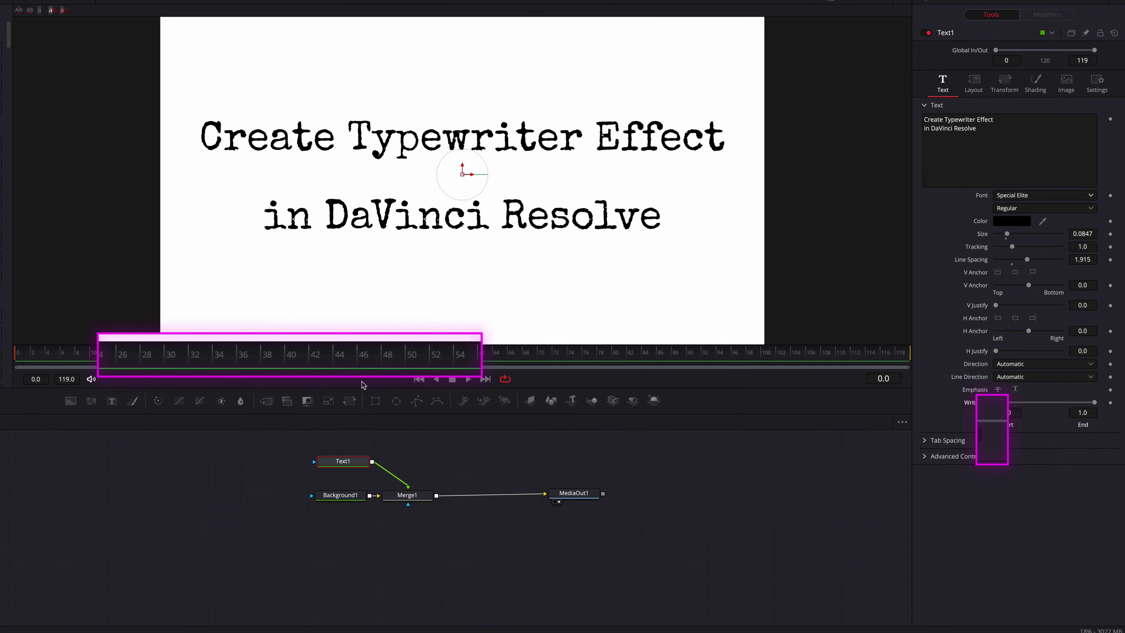
# - Keyframe Write On End: 0 at frame 24, 0.544 at frames 54 and 74, 1.0 at frame 98, then play
pyautogui.click(95, 362)
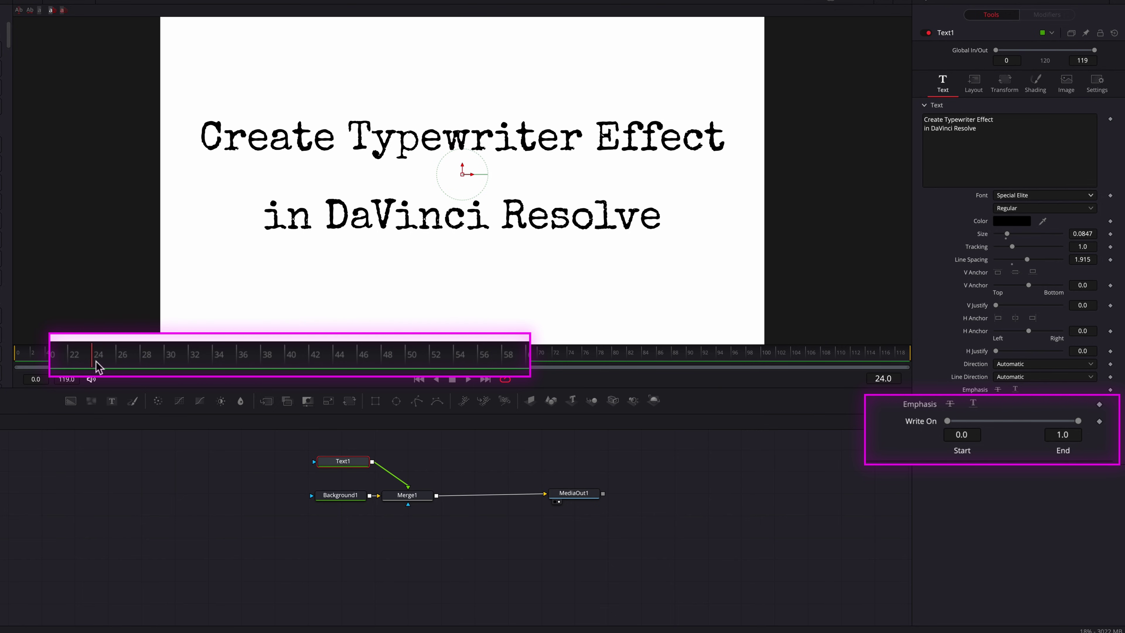
pyautogui.click(1099, 421)
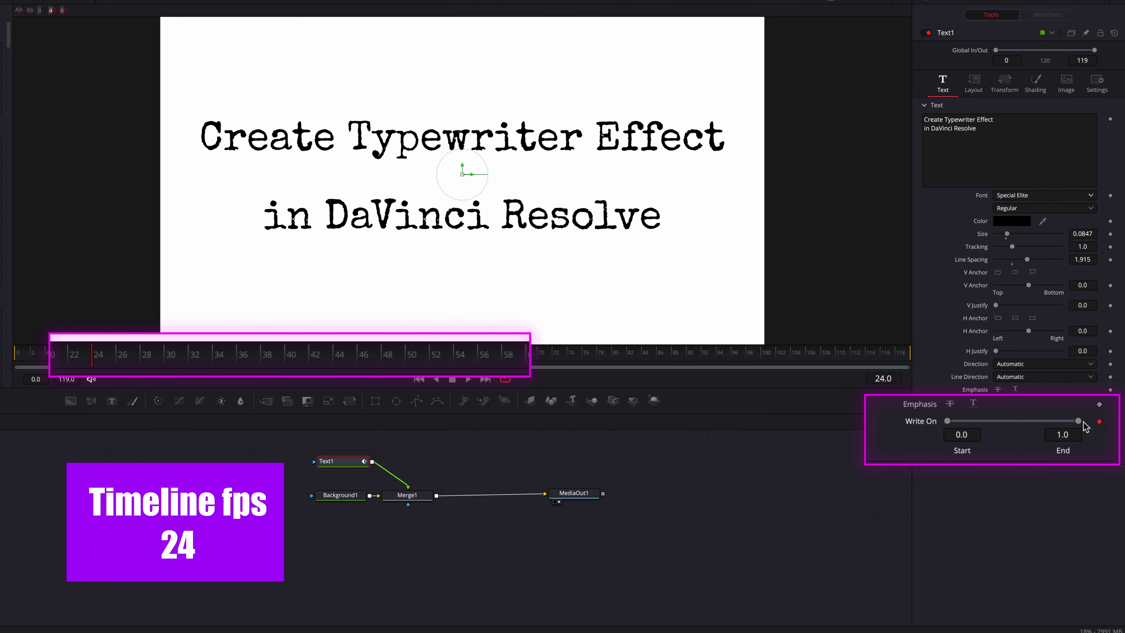
pyautogui.moveTo(1078, 421); pyautogui.dragTo(951, 428)
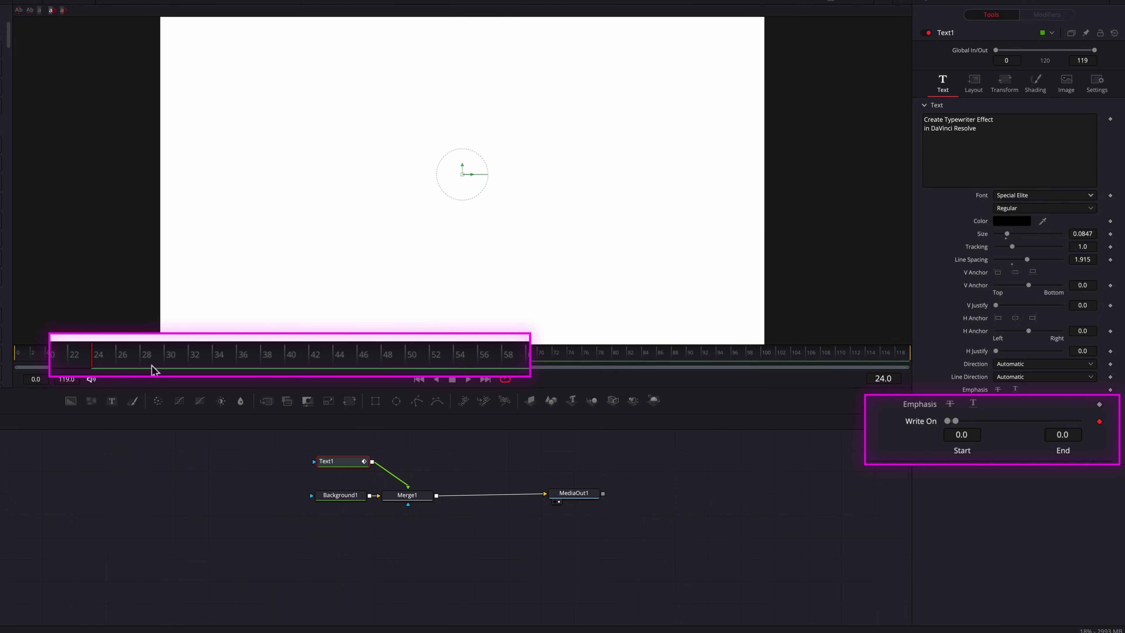
pyautogui.moveTo(159, 365); pyautogui.dragTo(417, 376)
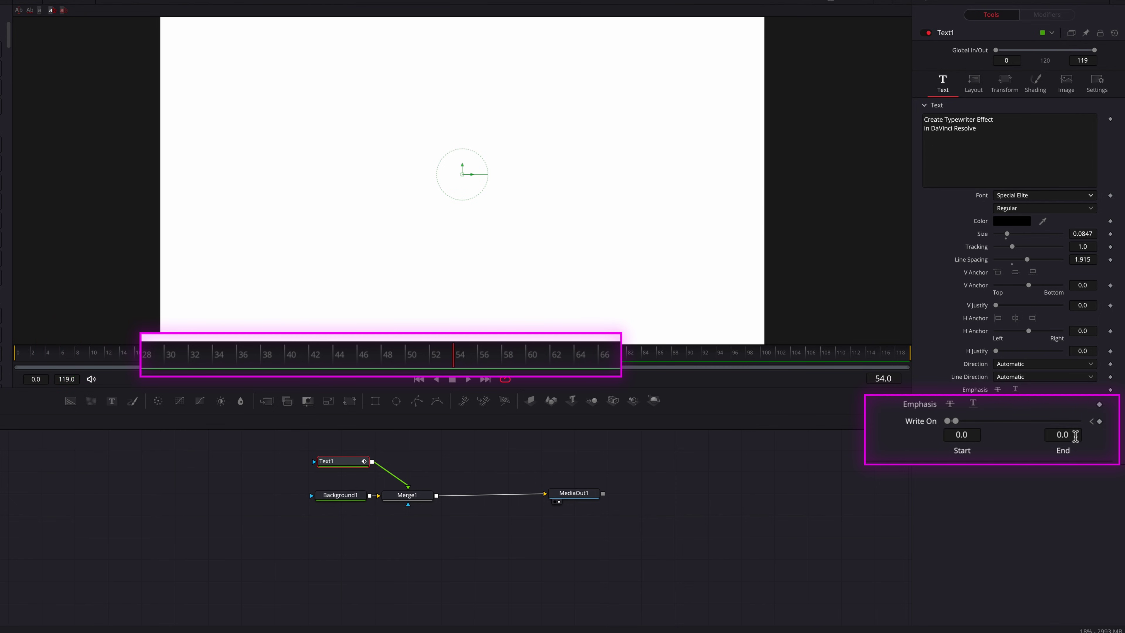
pyautogui.moveTo(953, 422); pyautogui.dragTo(1022, 427)
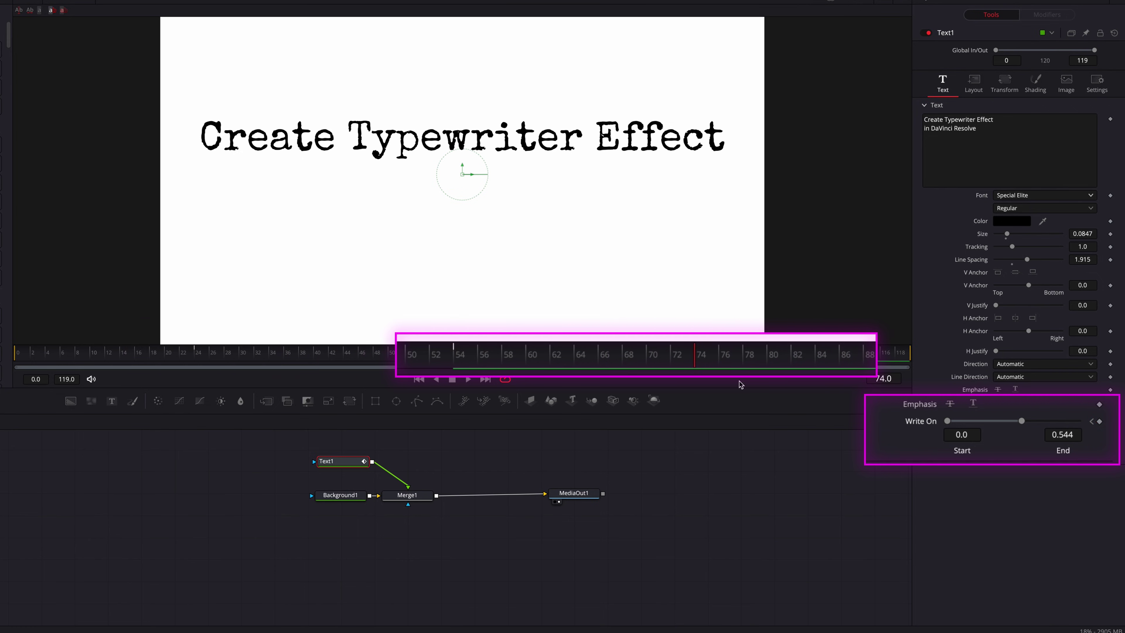
pyautogui.click(1100, 421)
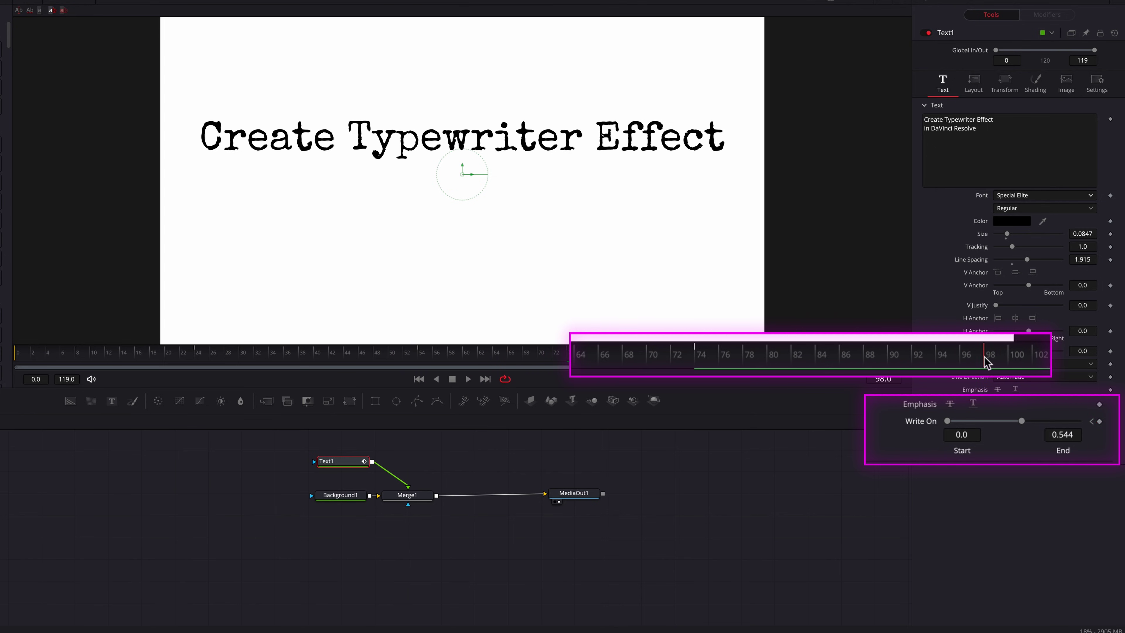
pyautogui.moveTo(1022, 421); pyautogui.dragTo(1102, 422)
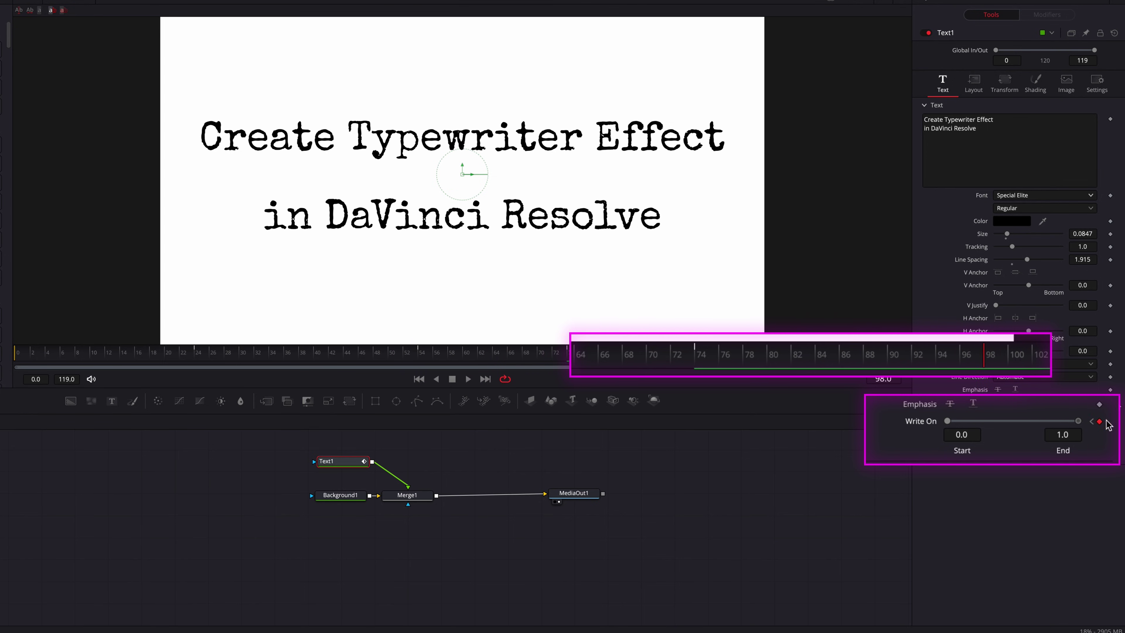
pyautogui.press('space')
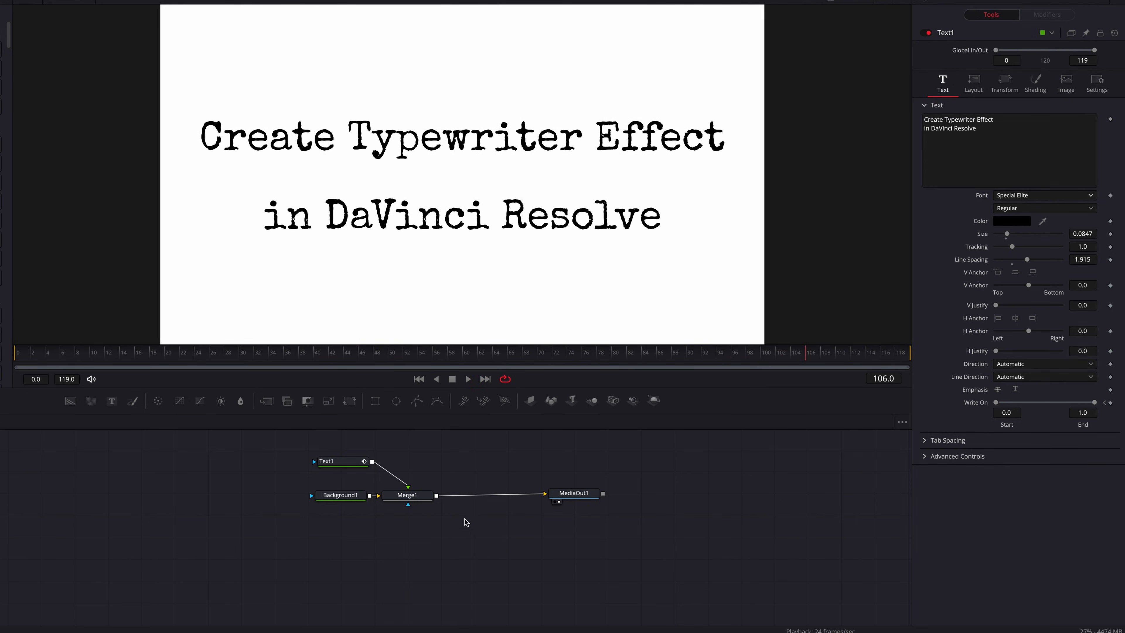
pyautogui.click(339, 461)
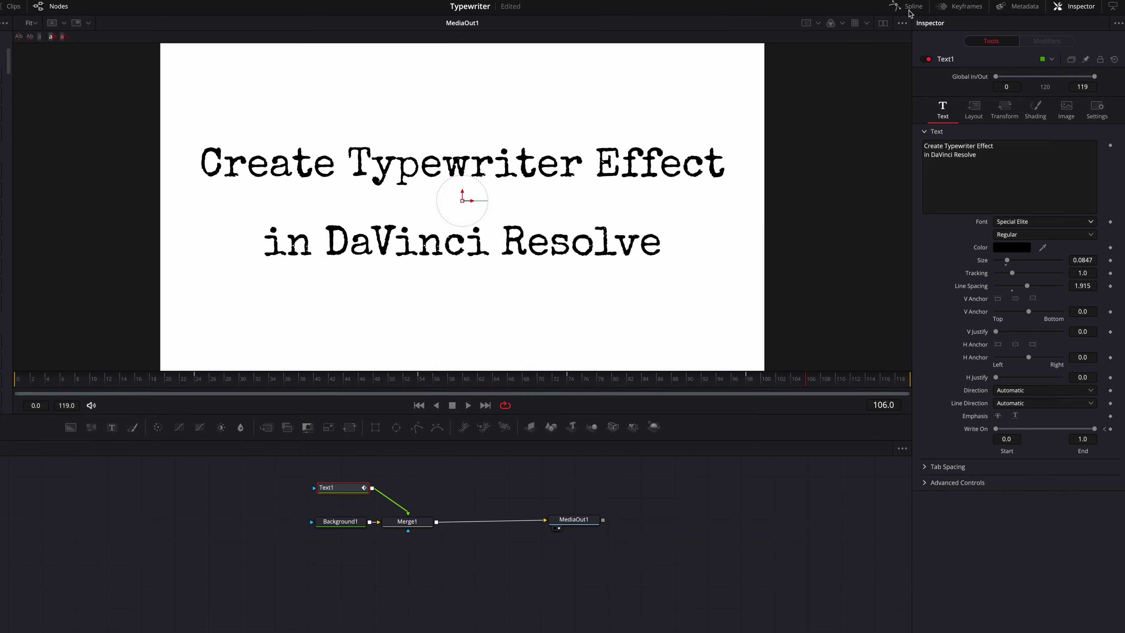
pyautogui.click(909, 7)
pyautogui.click(428, 502)
pyautogui.click(865, 418)
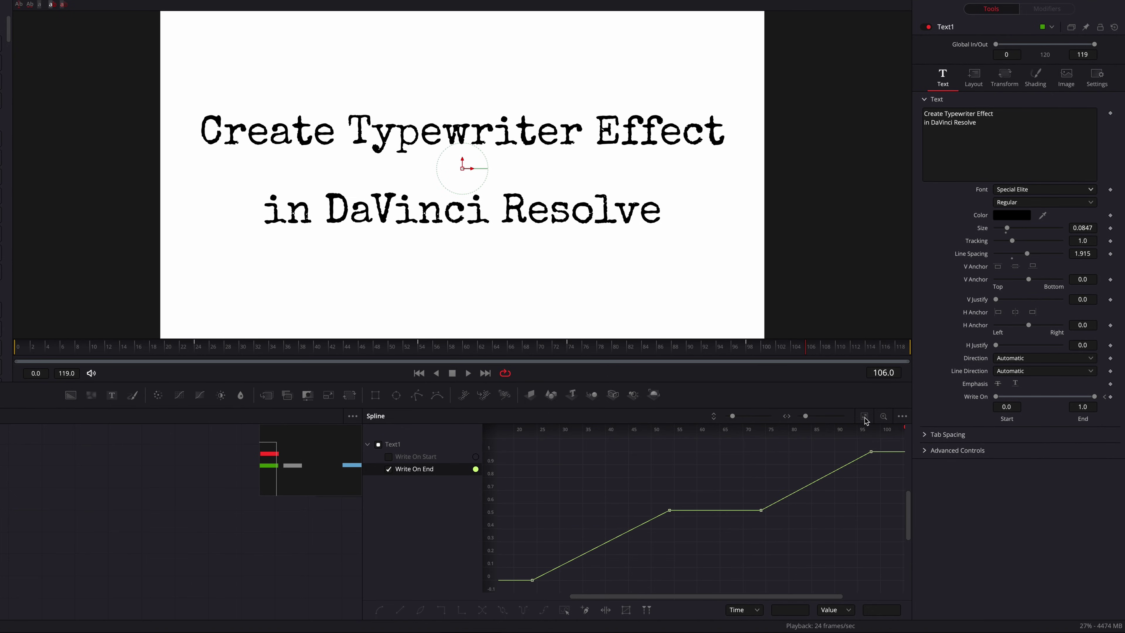
pyautogui.moveTo(519, 448); pyautogui.dragTo(904, 604)
pyautogui.press('s')
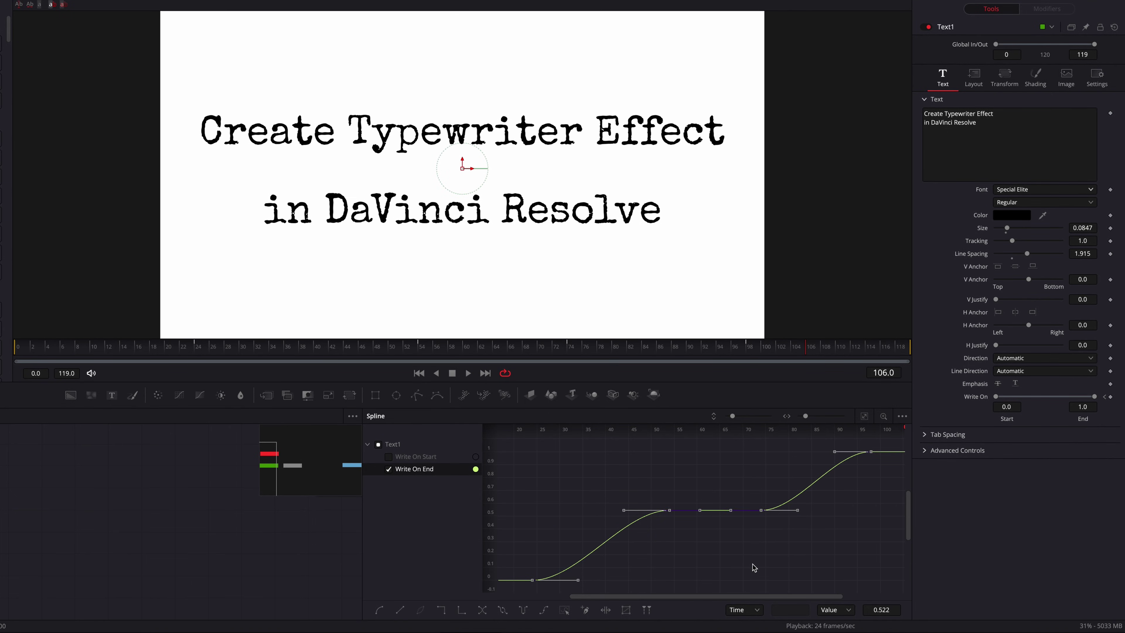
pyautogui.press('l')
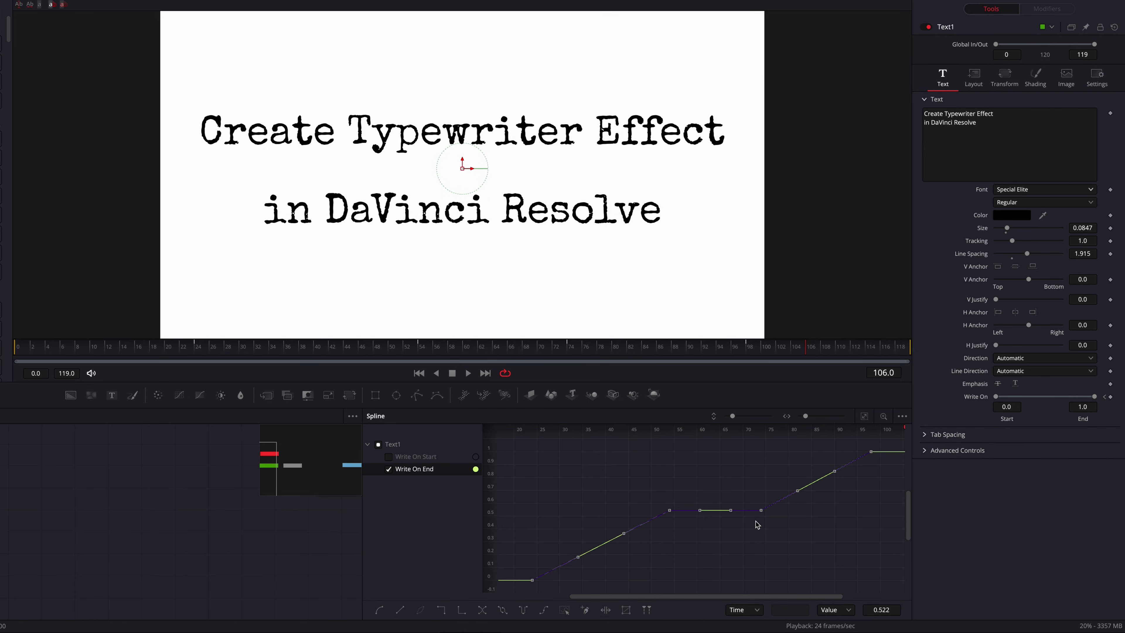
pyautogui.click(906, 0)
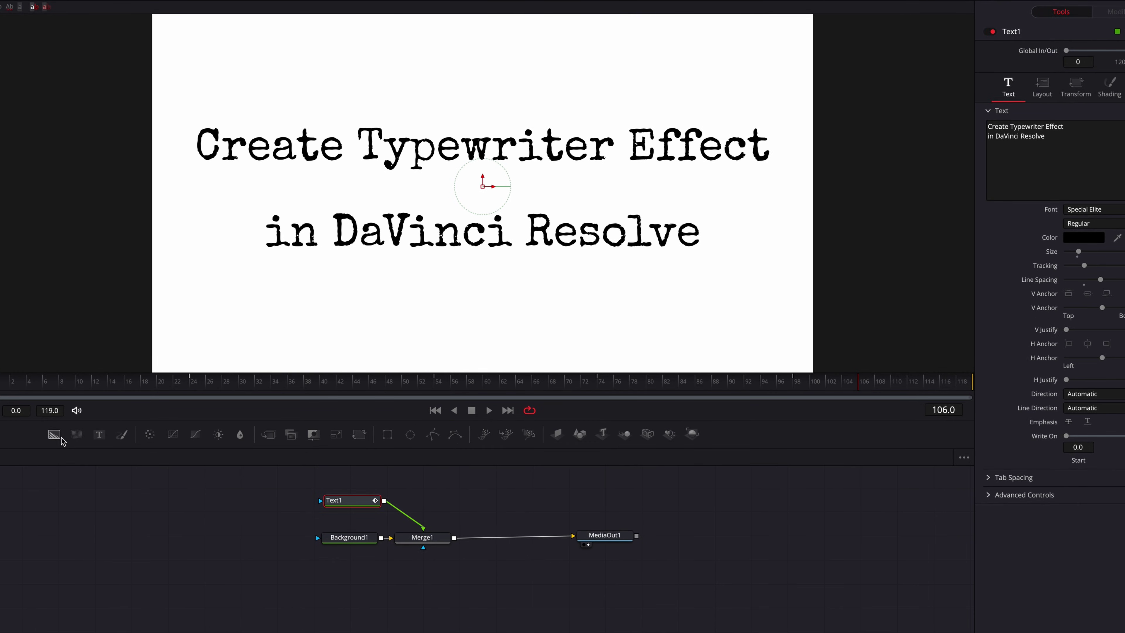
# - Add Background2 and a Rectangle, shrinking the rectangle into a bar on the first title line
pyautogui.moveTo(54, 434); pyautogui.dragTo(457, 537)
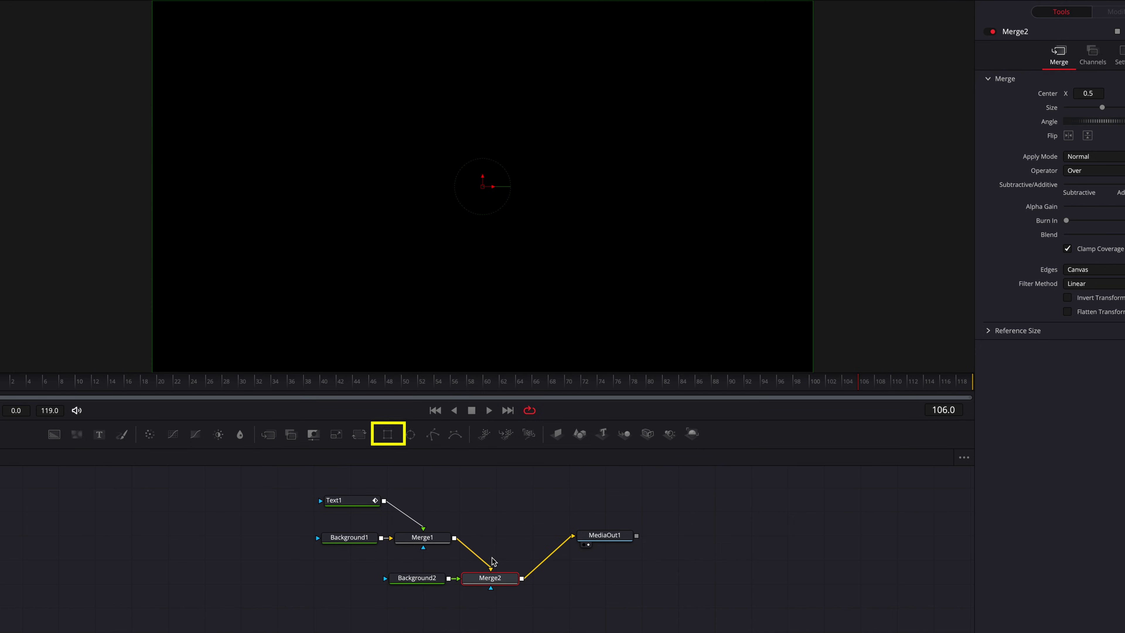
pyautogui.moveTo(387, 434); pyautogui.dragTo(347, 582)
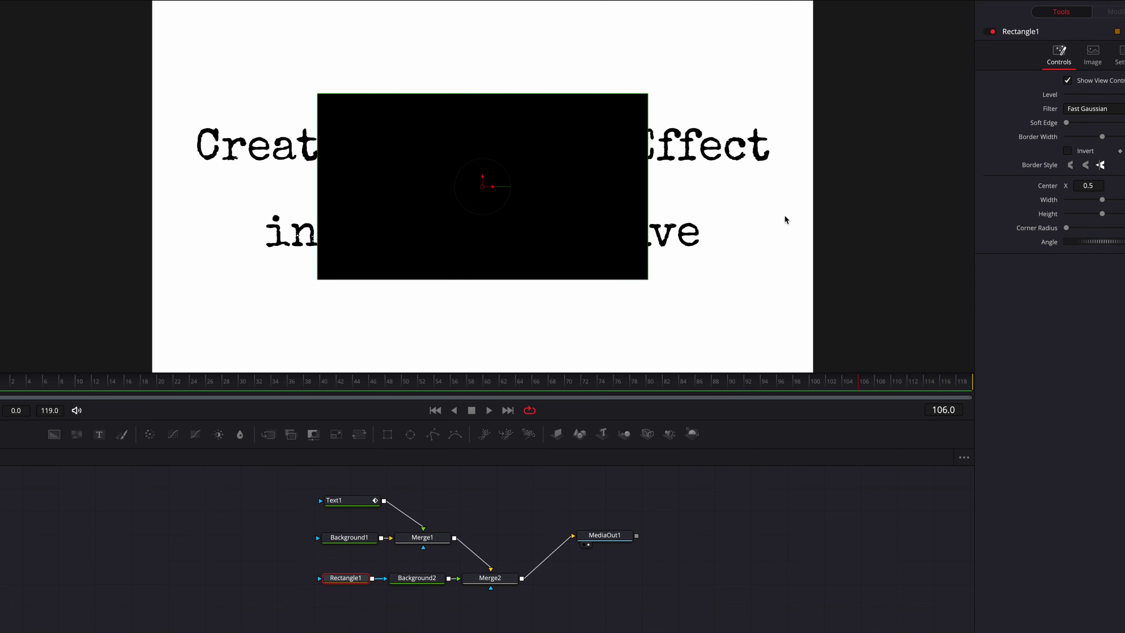
pyautogui.moveTo(459, 279); pyautogui.dragTo(459, 200)
pyautogui.moveTo(380, 198); pyautogui.dragTo(361, 160)
# - Size the cursor bar to width 0.004, height 0.091, and place it at Center X 0.1109, after the C
pyautogui.moveTo(1022, 200); pyautogui.dragTo(987, 200)
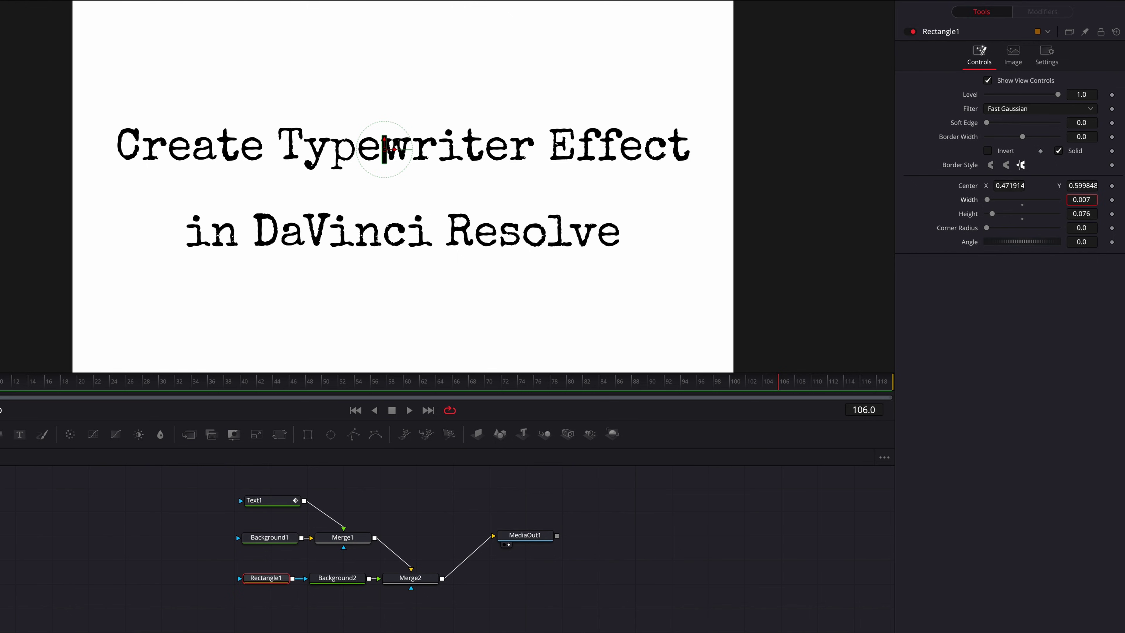
pyautogui.moveTo(1084, 215); pyautogui.dragTo(1070, 211)
pyautogui.moveTo(1013, 185); pyautogui.dragTo(994, 186)
pyautogui.moveTo(1083, 185); pyautogui.dragTo(1086, 184)
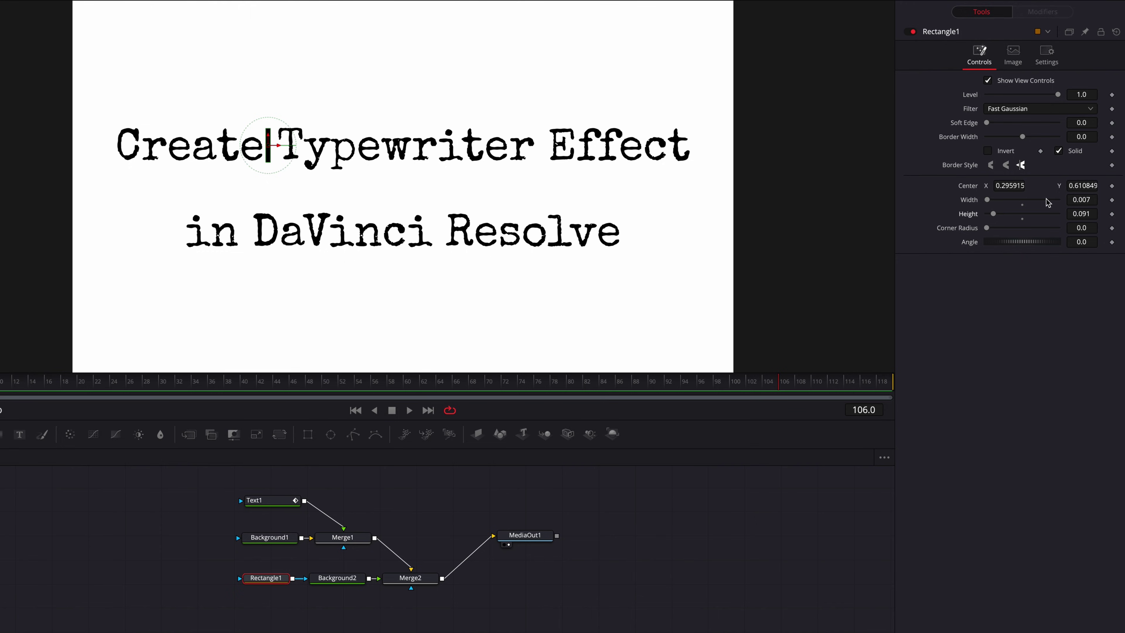
pyautogui.moveTo(1020, 186); pyautogui.dragTo(1000, 186)
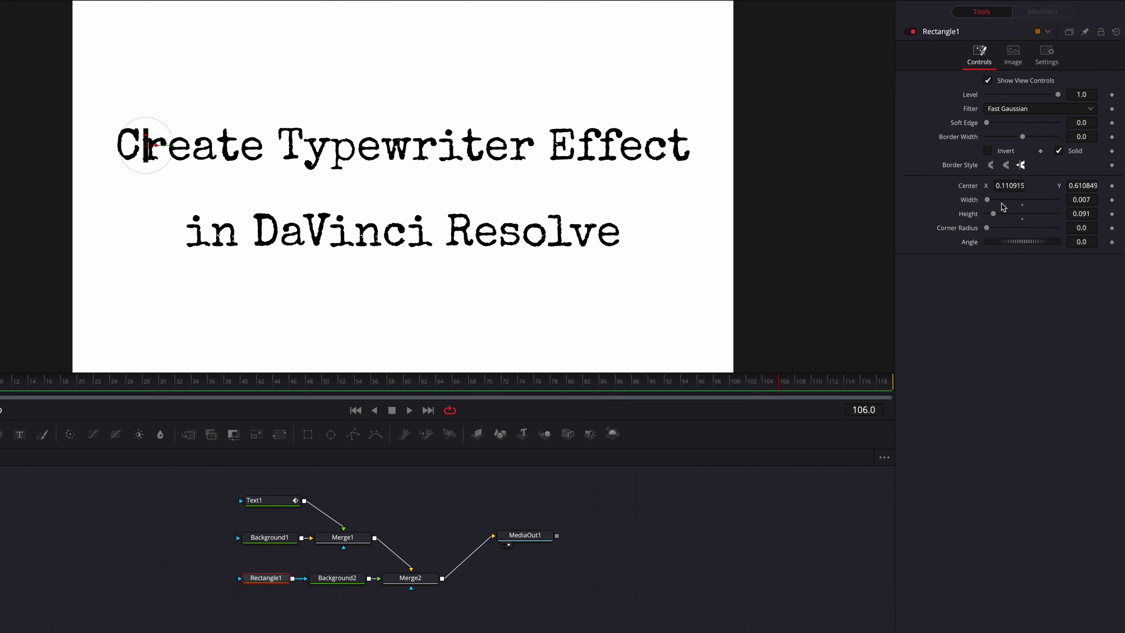
pyautogui.moveTo(118, 385)
pyautogui.mouseDown()
pyautogui.moveTo(108, 383)
pyautogui.moveTo(123, 388)
pyautogui.mouseUp()
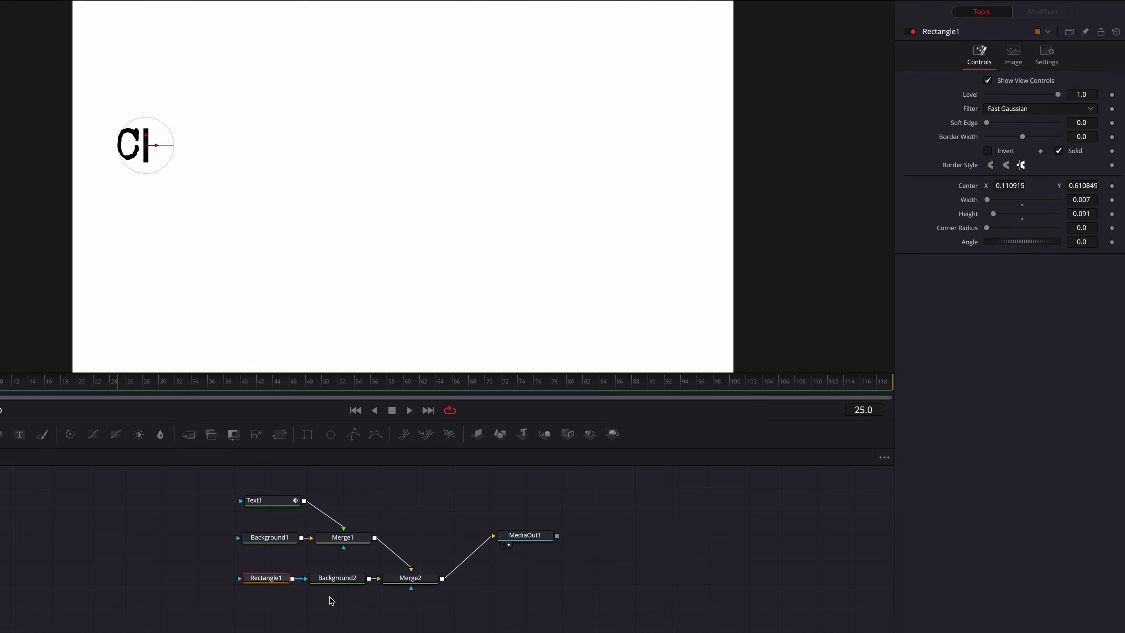
pyautogui.moveTo(1082, 199); pyautogui.dragTo(1078, 200)
# - Animate the cursor's Center along a path and keyframe it at the end of line one
pyautogui.rightClick(973, 189)
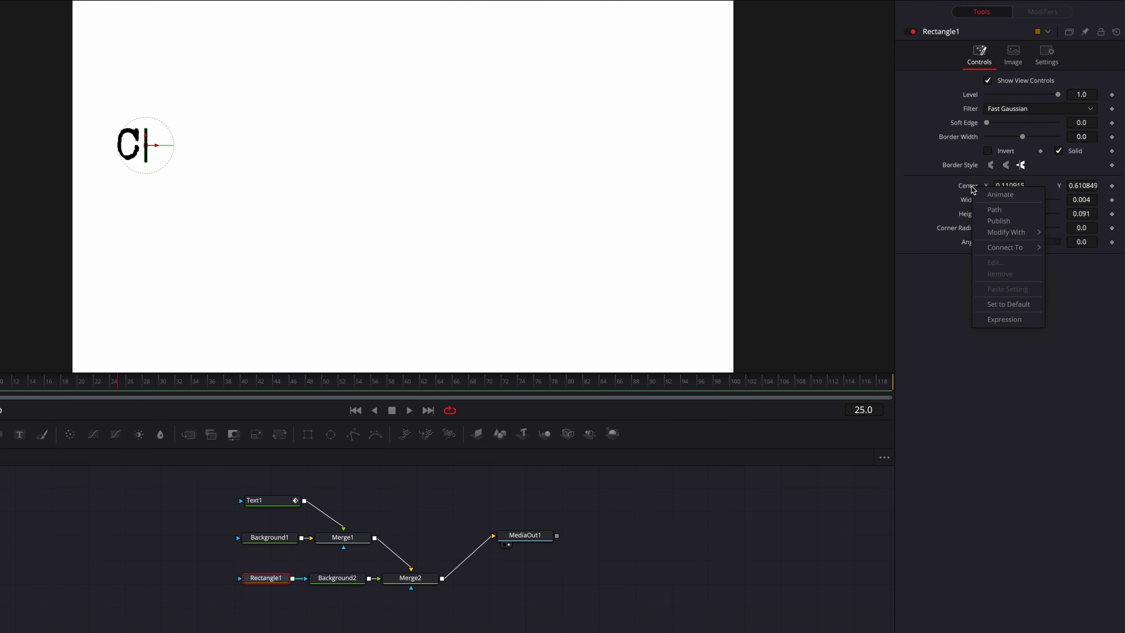
pyautogui.click(1027, 216)
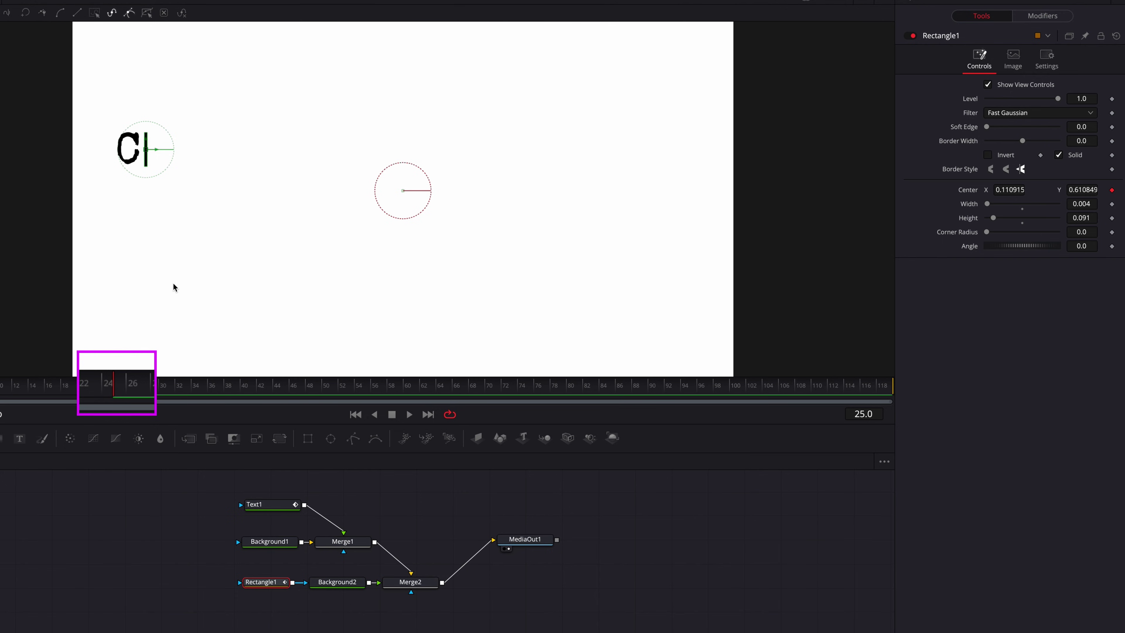
pyautogui.moveTo(182, 389); pyautogui.dragTo(358, 392)
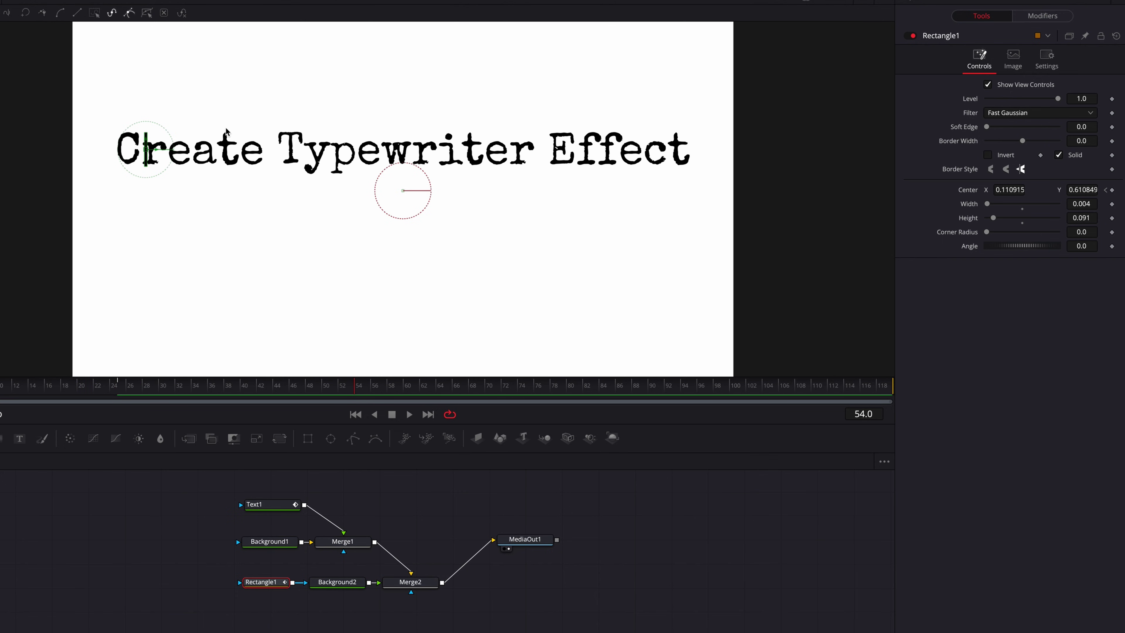
pyautogui.moveTo(164, 149); pyautogui.dragTo(698, 150)
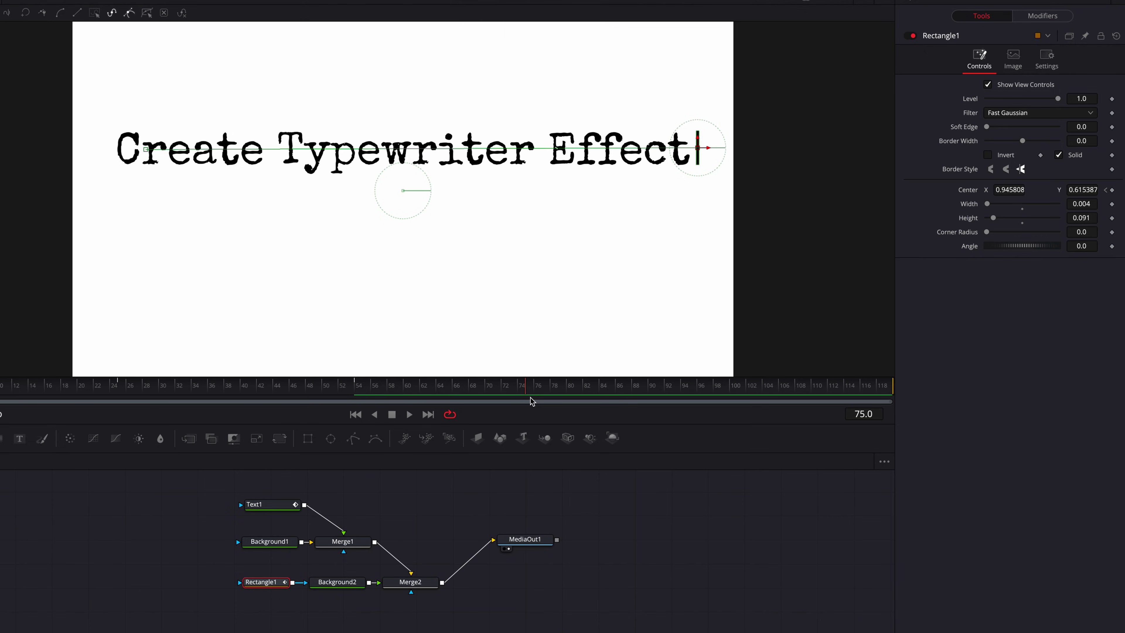
pyautogui.press('Right')
pyautogui.press('Left')
pyautogui.click(1112, 190)
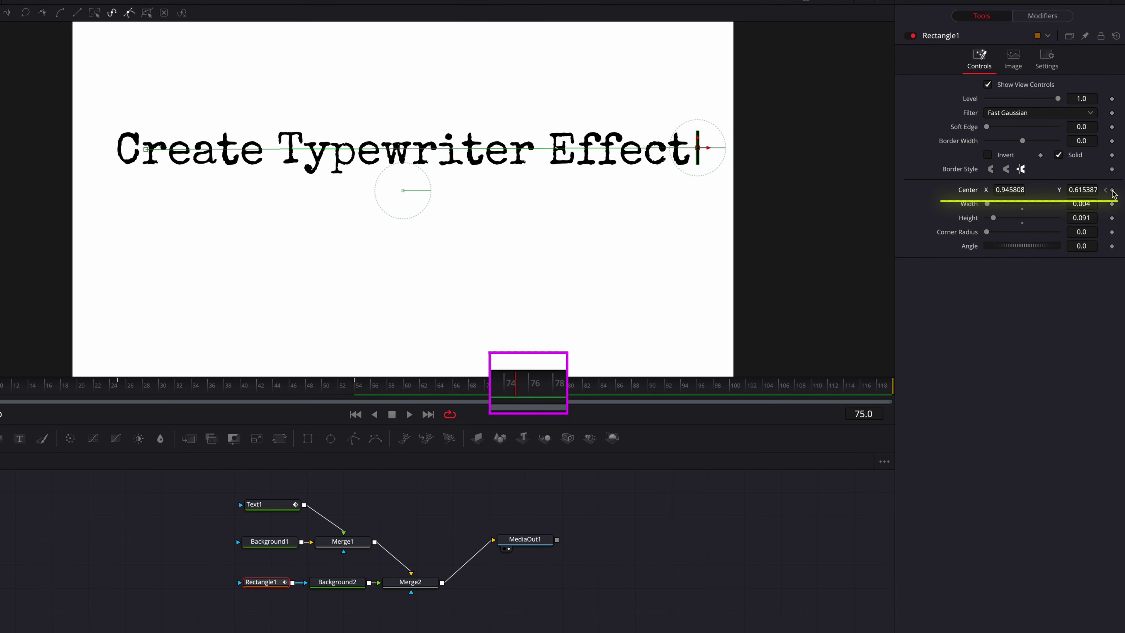
# - Keyframe the cursor at the start of the second line and after 'Resolve'
pyautogui.moveTo(523, 390); pyautogui.dragTo(537, 391)
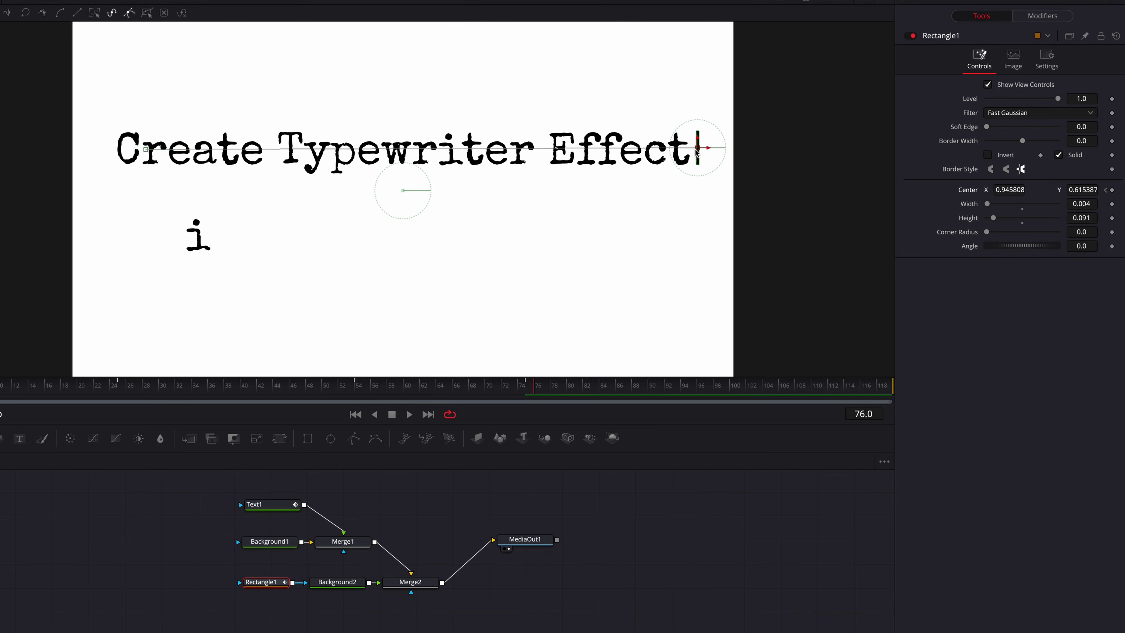
pyautogui.moveTo(697, 148); pyautogui.dragTo(217, 235)
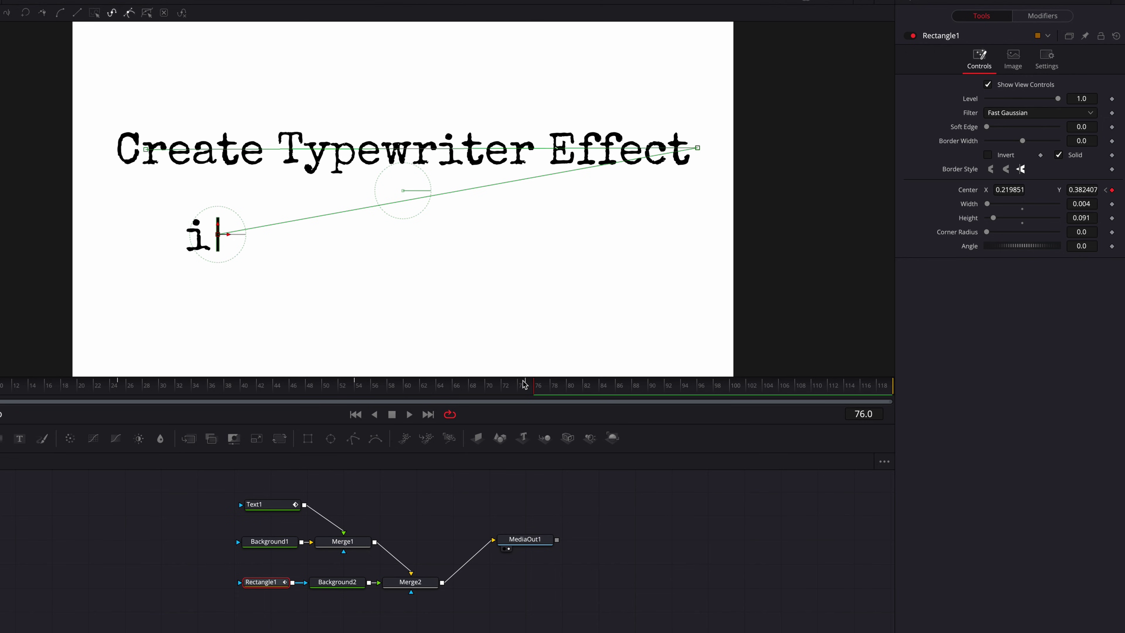
pyautogui.moveTo(636, 388); pyautogui.dragTo(702, 389)
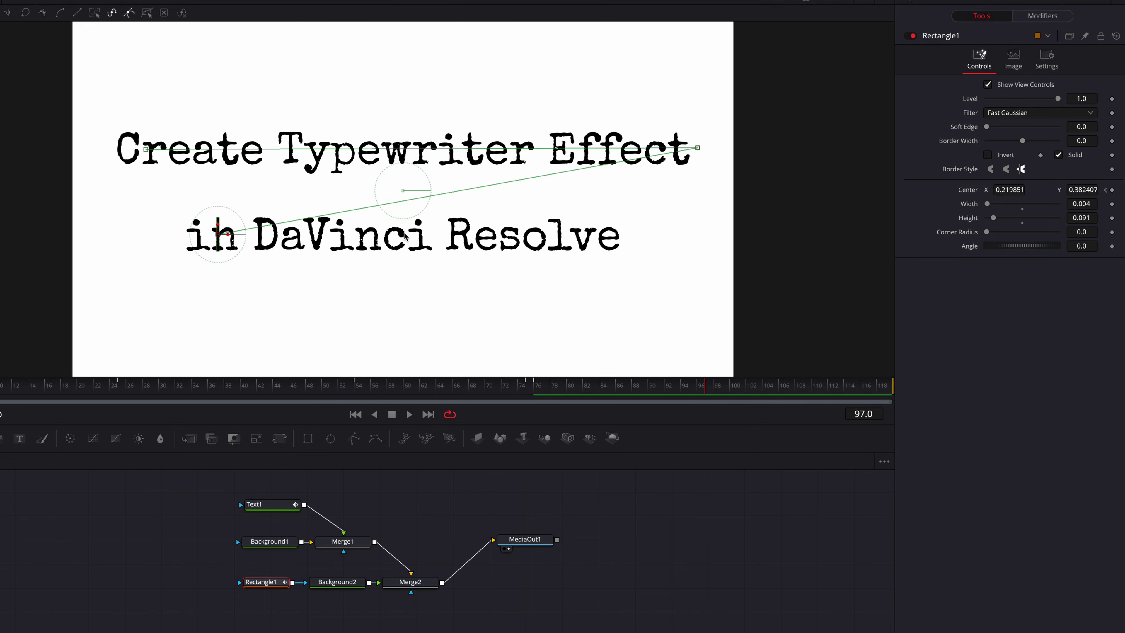
pyautogui.moveTo(221, 235); pyautogui.dragTo(626, 238)
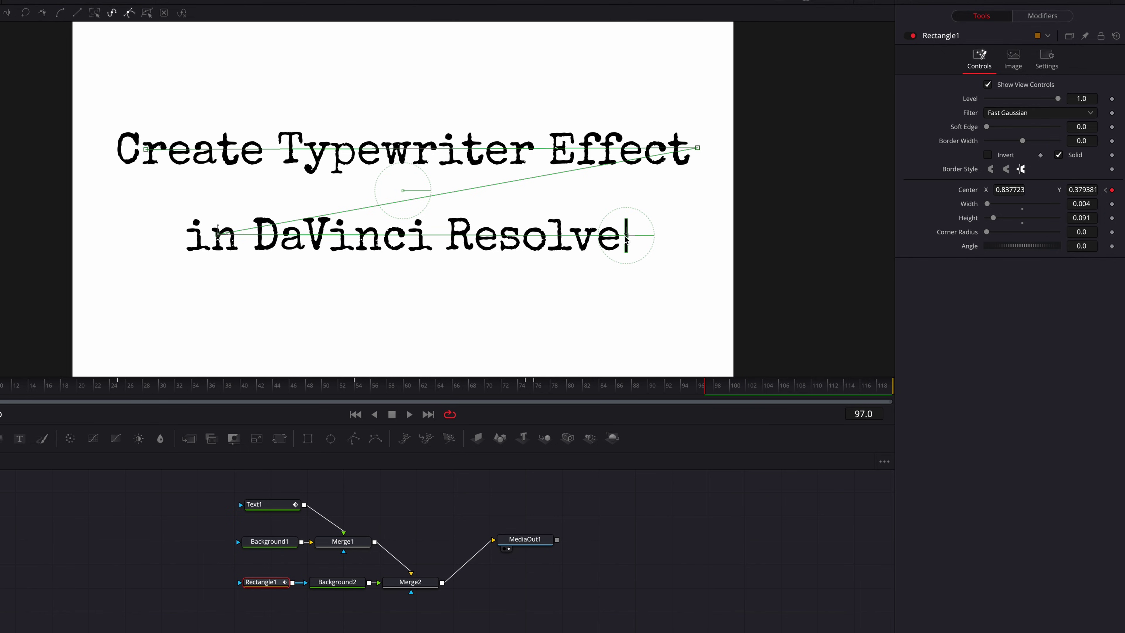
pyautogui.click(603, 584)
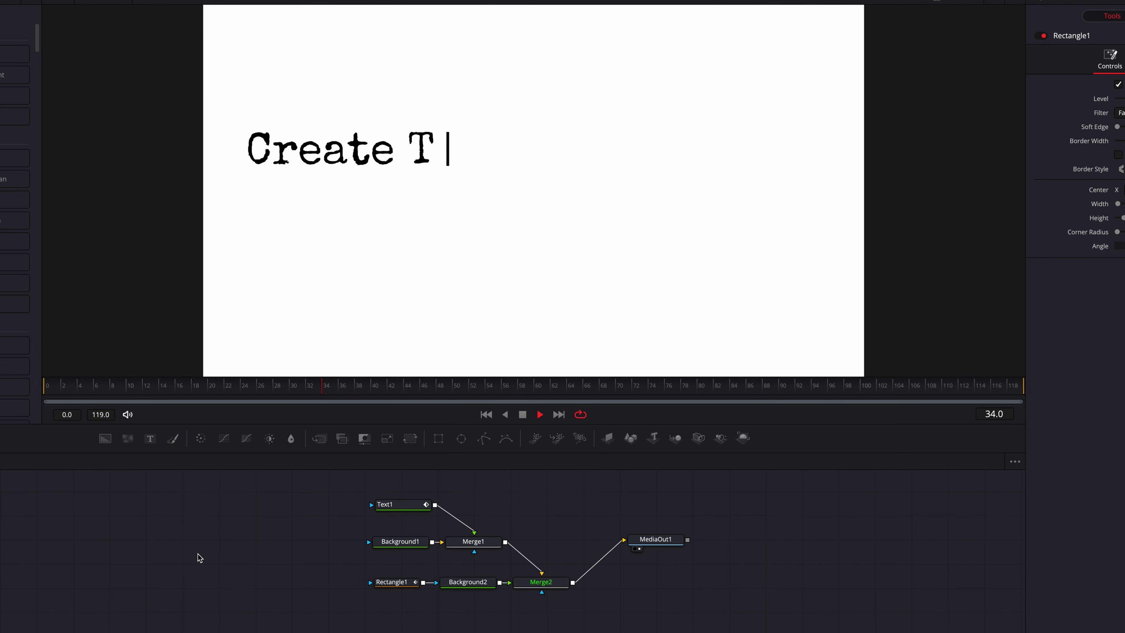
pyautogui.press('space')
pyautogui.click(43, 386)
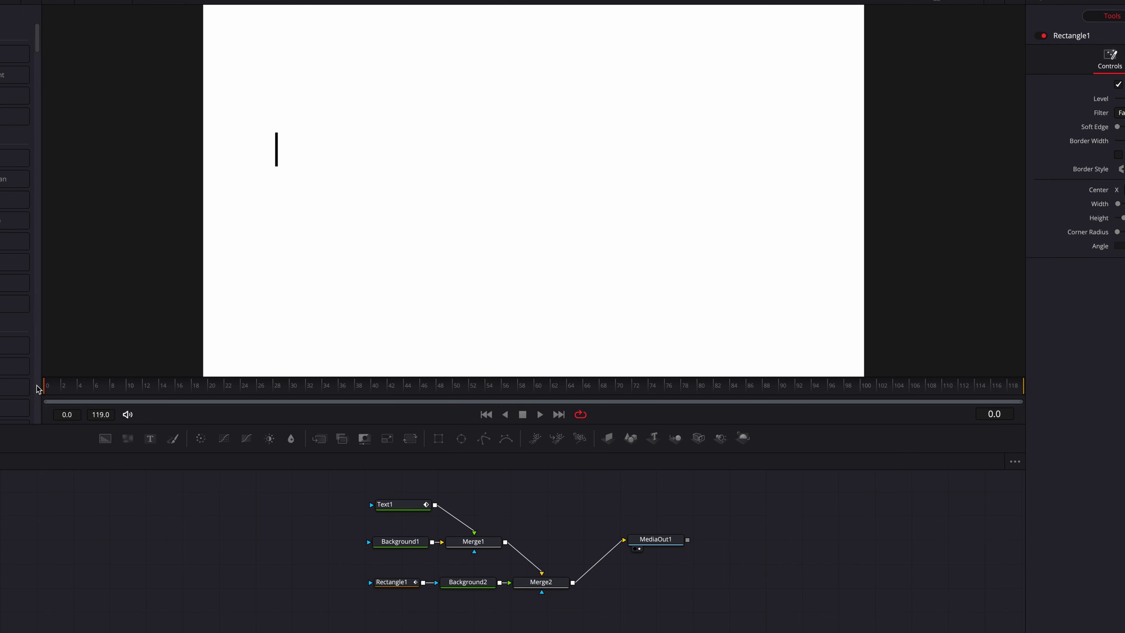
pyautogui.click(400, 583)
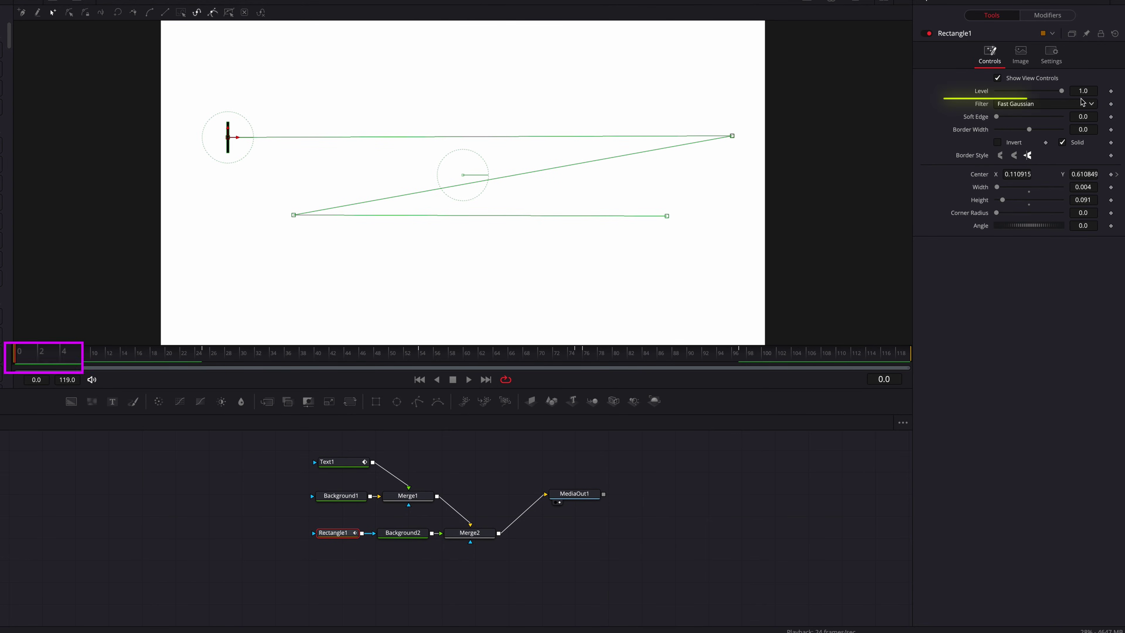
# - Keyframe Rectangle1's Level to 0 at frame 0, 1 at frame 6, 0 at frame 12
pyautogui.click(1111, 92)
pyautogui.moveTo(1062, 91); pyautogui.dragTo(979, 92)
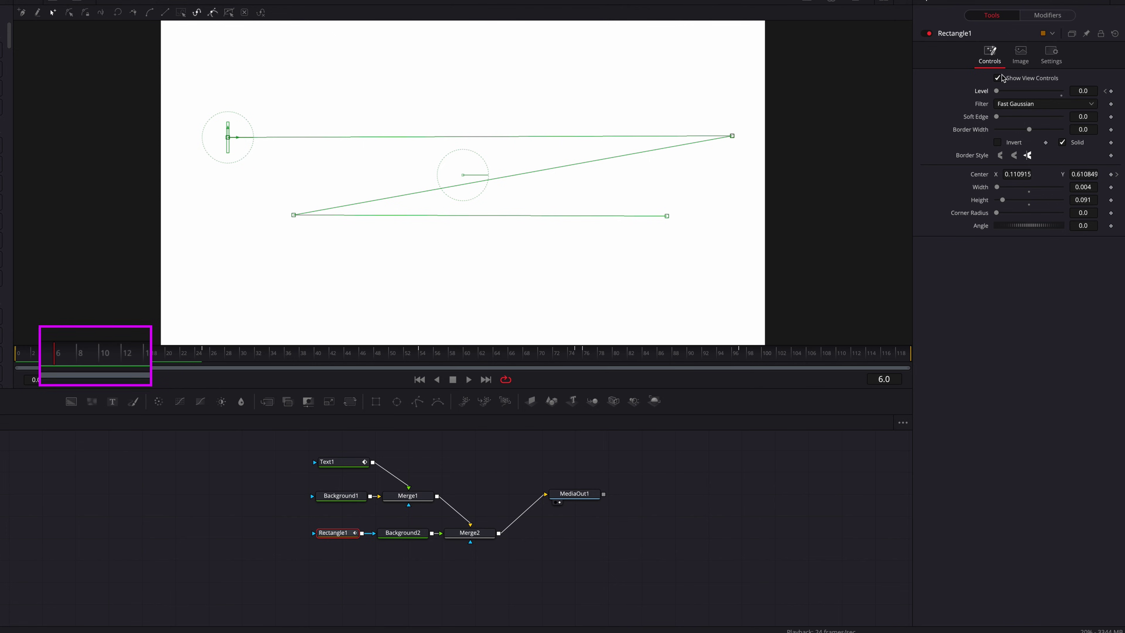
pyautogui.moveTo(999, 93); pyautogui.dragTo(1061, 92)
pyautogui.moveTo(110, 354); pyautogui.dragTo(125, 355)
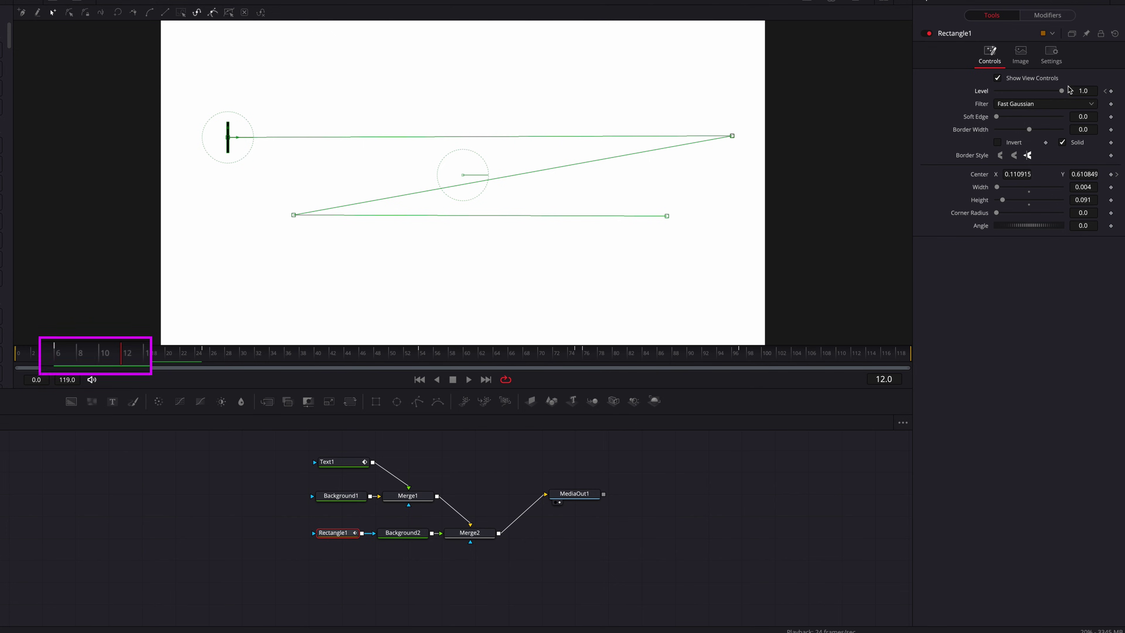
pyautogui.moveTo(1061, 91); pyautogui.dragTo(988, 93)
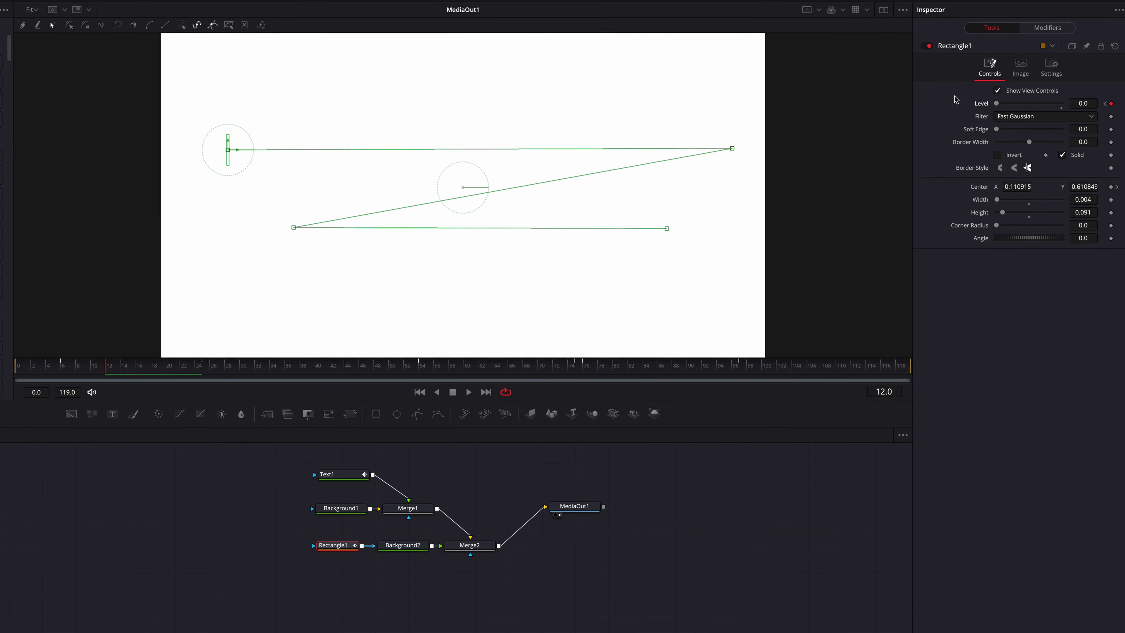
pyautogui.click(907, 9)
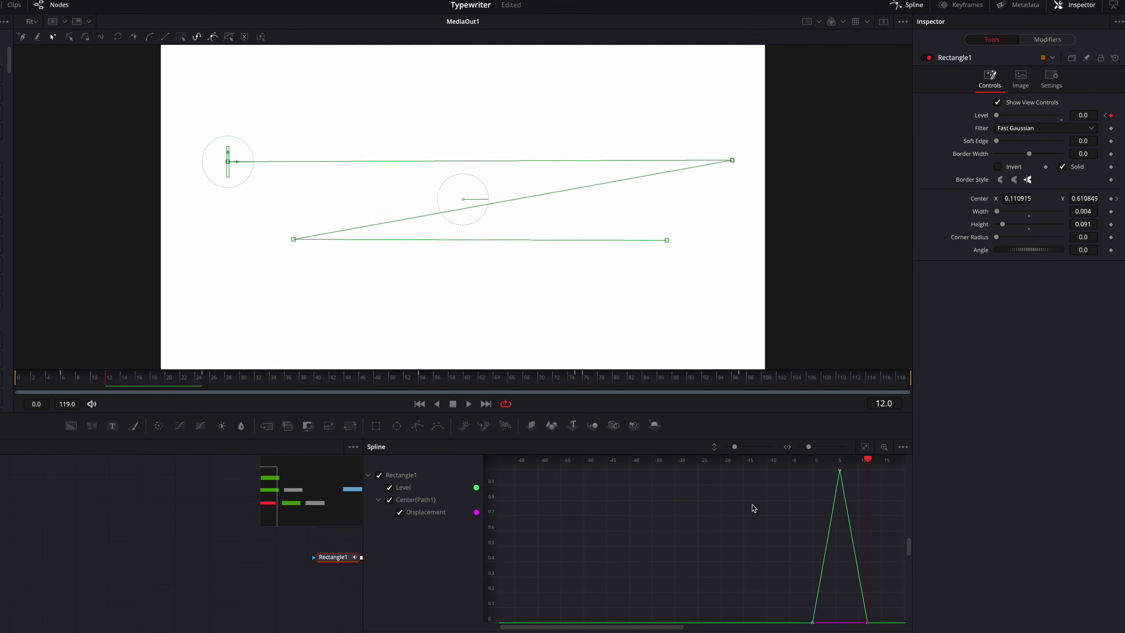
# - Show only the Level curve in the Spline editor and smooth its peak keyframe
pyautogui.click(389, 504)
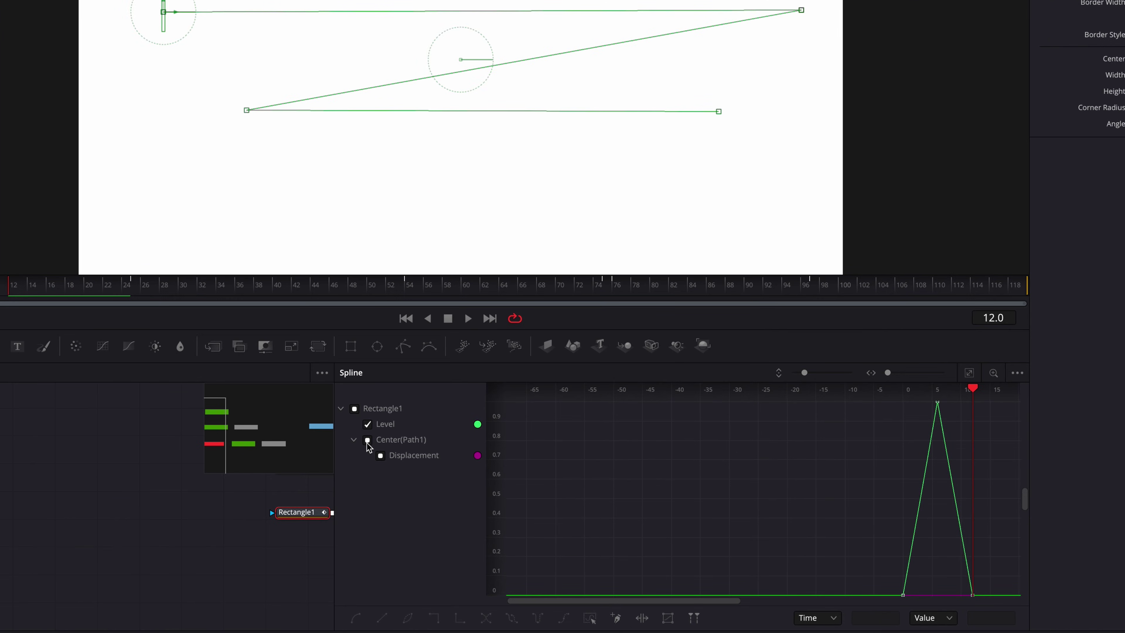
pyautogui.click(368, 441)
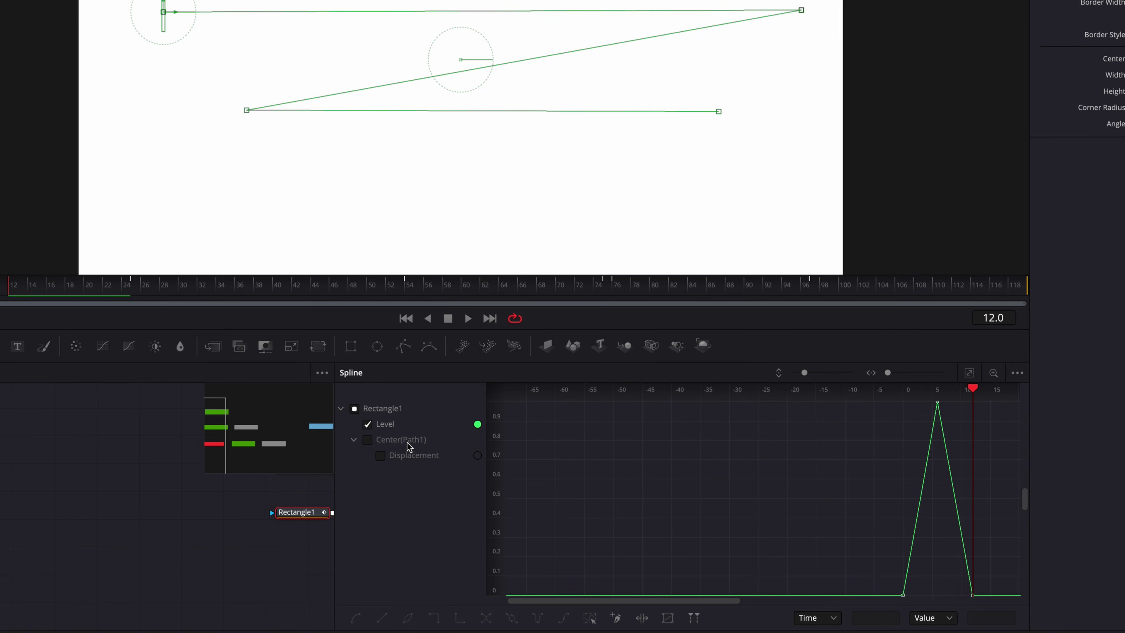
pyautogui.click(968, 376)
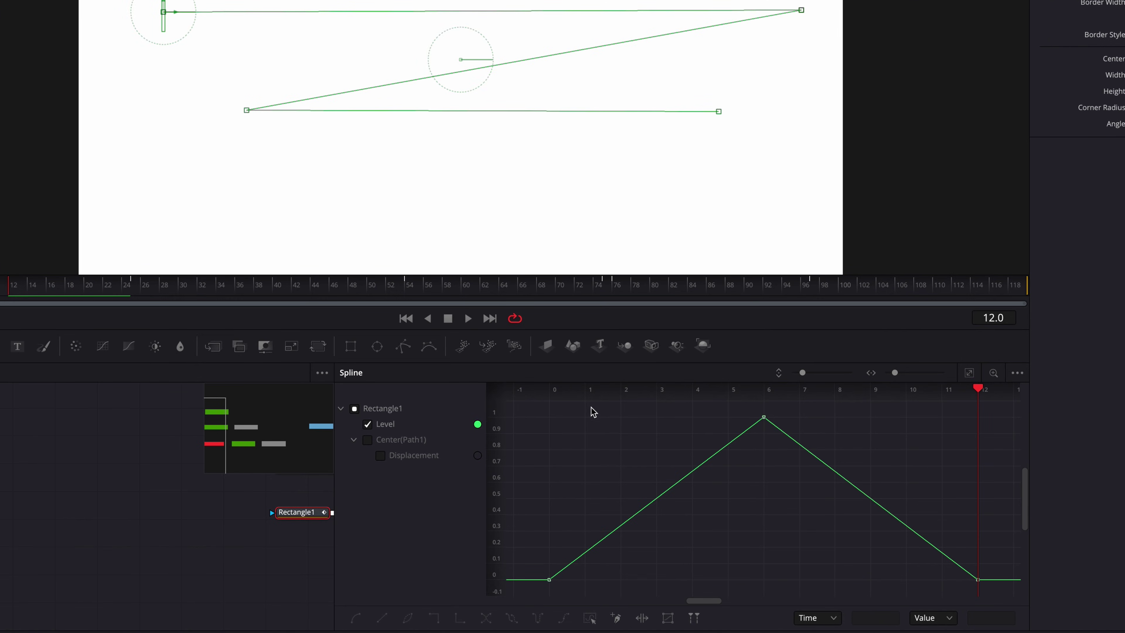
pyautogui.moveTo(545, 412); pyautogui.dragTo(1072, 616)
pyautogui.hotkey('shift', 's')
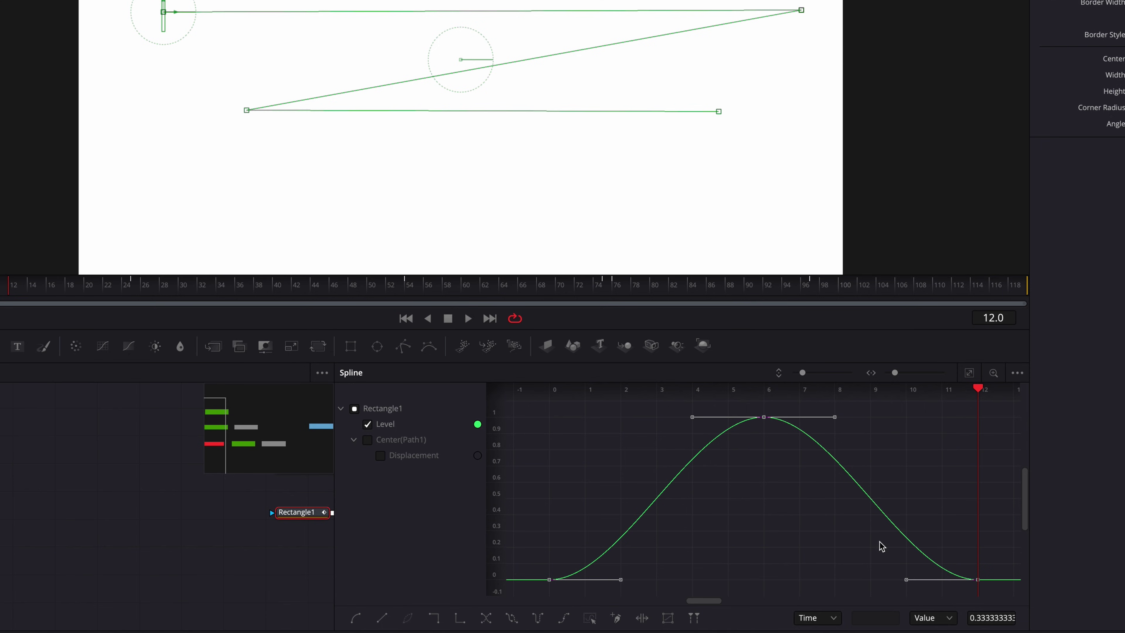
pyautogui.rightClick(767, 425)
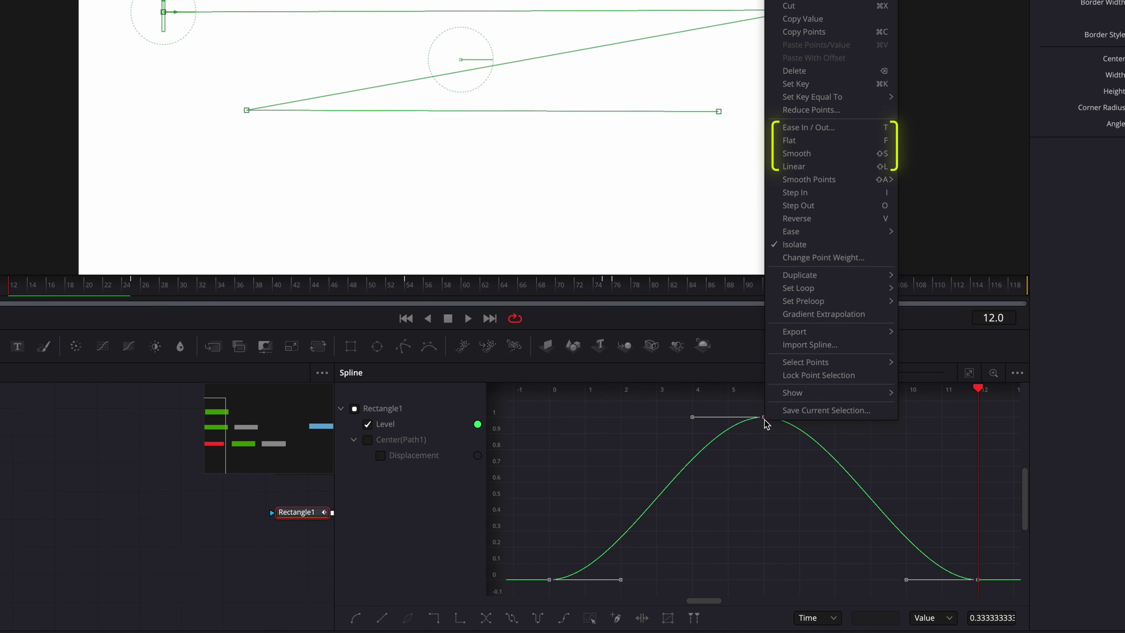
pyautogui.click(769, 498)
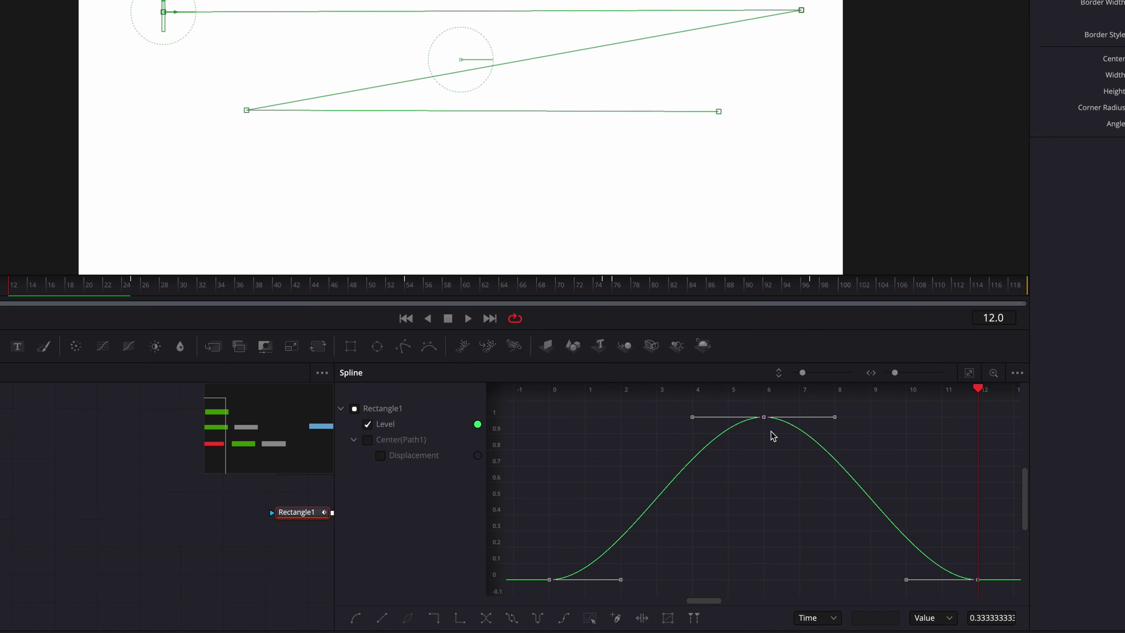
# - Set the Level curve to Loop and return to the node graph at the first frame
pyautogui.rightClick(764, 420)
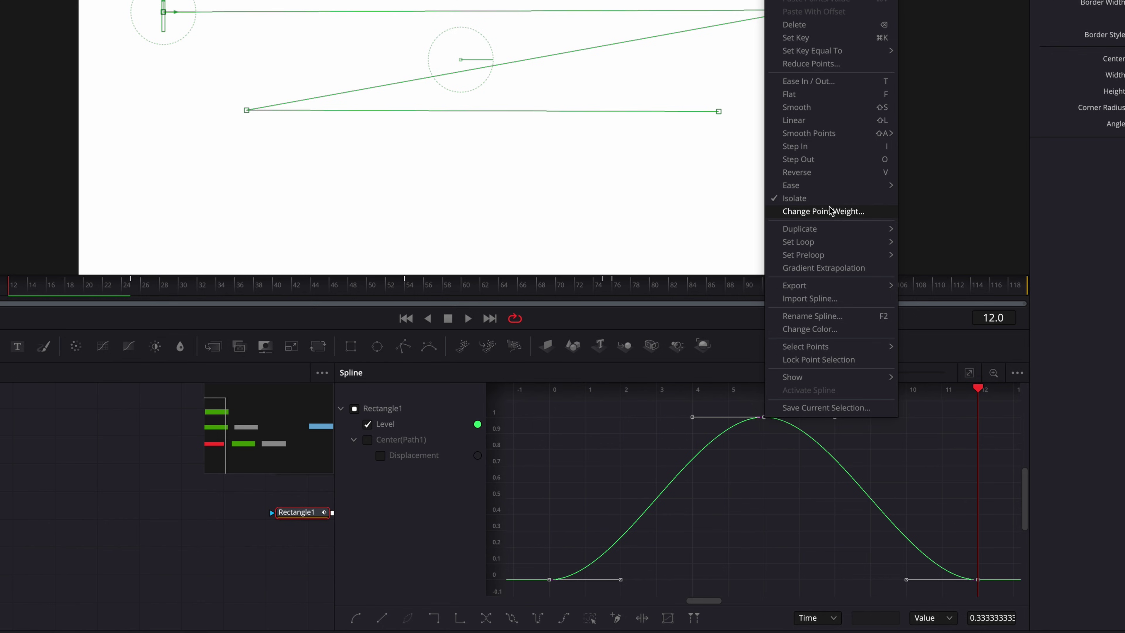
pyautogui.moveTo(839, 247)
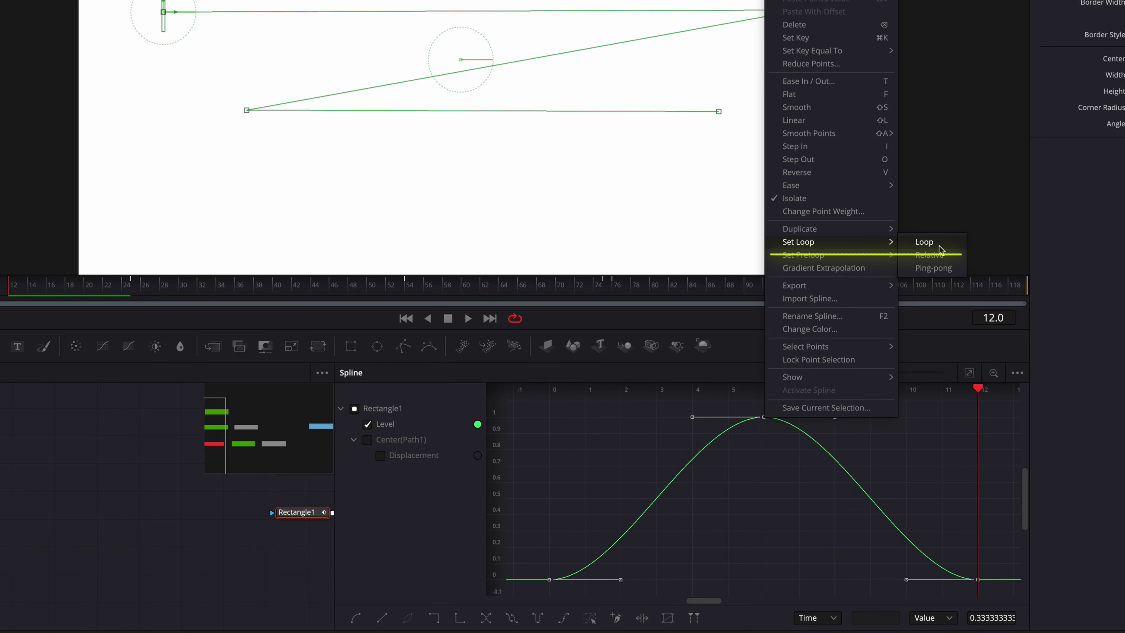
pyautogui.click(924, 242)
pyautogui.hscroll(5, 942, 440)
pyautogui.hscroll(10, 933, 460)
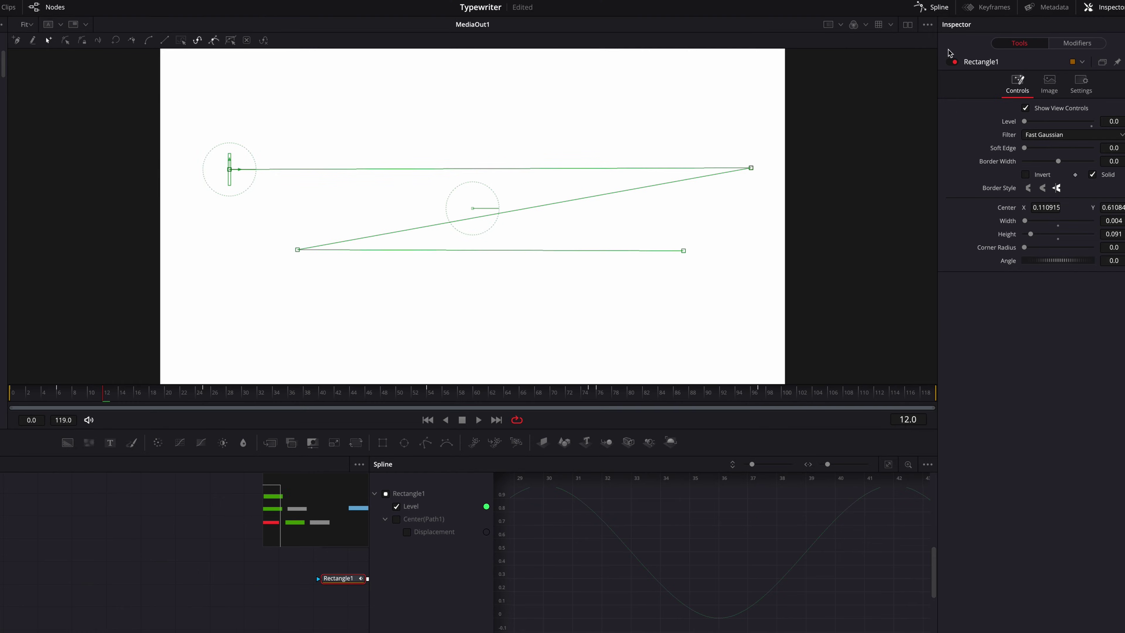
pyautogui.click(930, 7)
pyautogui.click(648, 595)
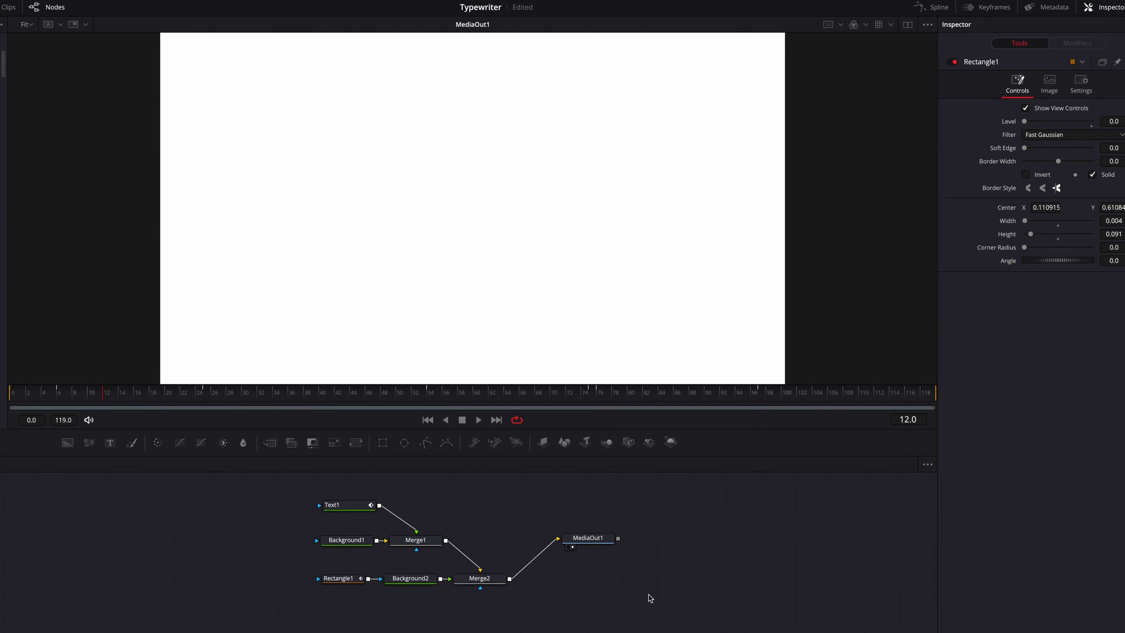
pyautogui.press('space')
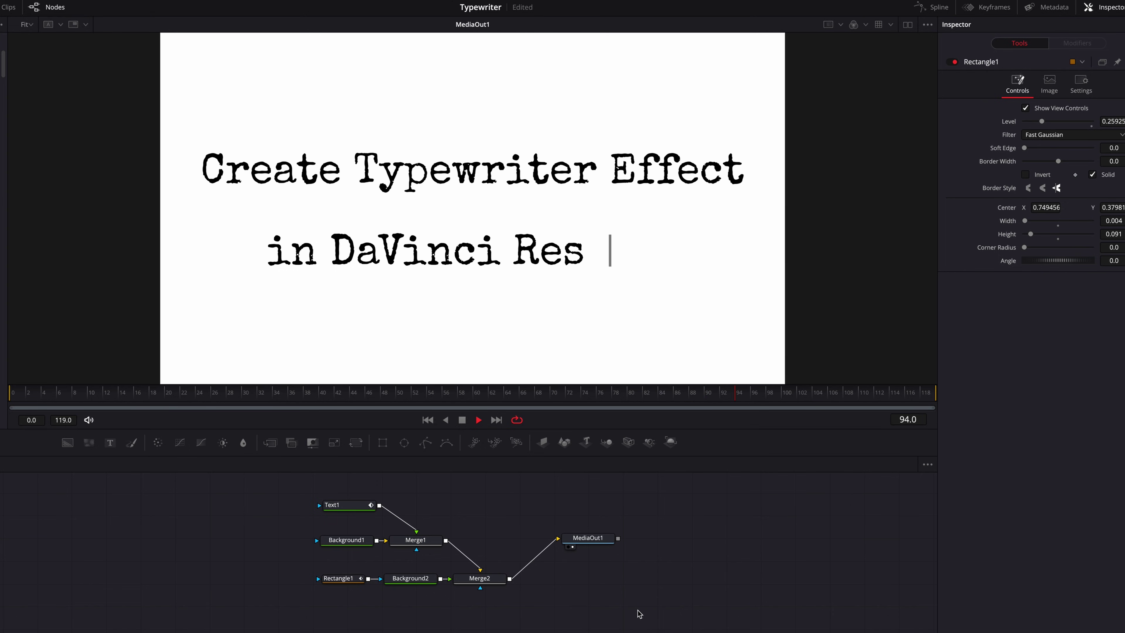
pyautogui.press('space')
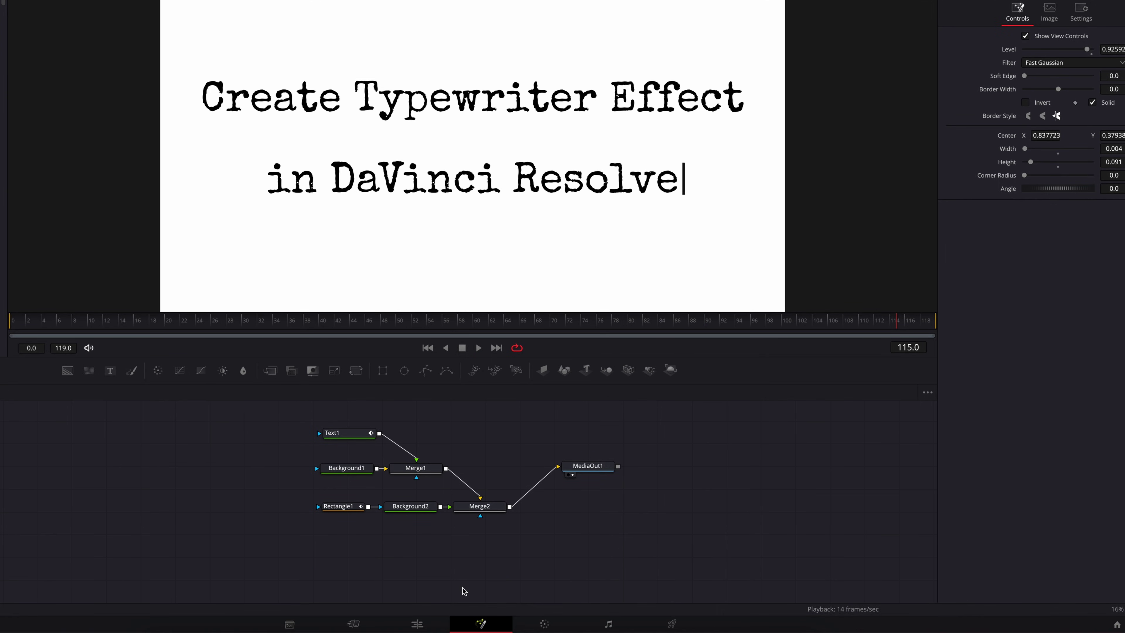
pyautogui.click(417, 624)
pyautogui.press('Home')
pyautogui.press('space')
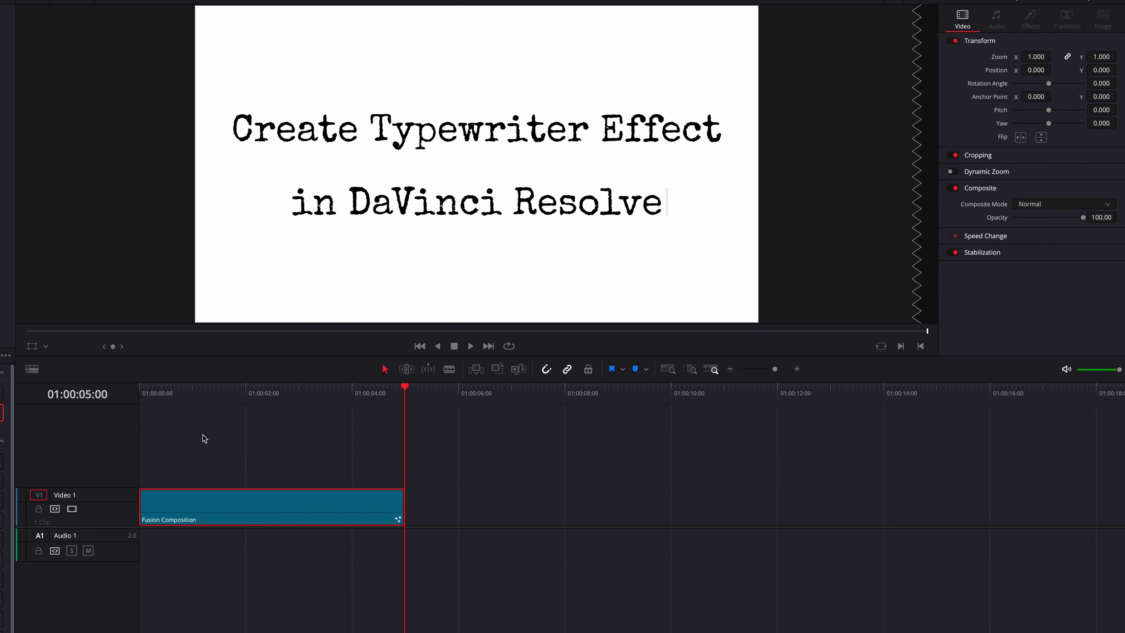
pyautogui.moveTo(200, 401); pyautogui.dragTo(143, 394)
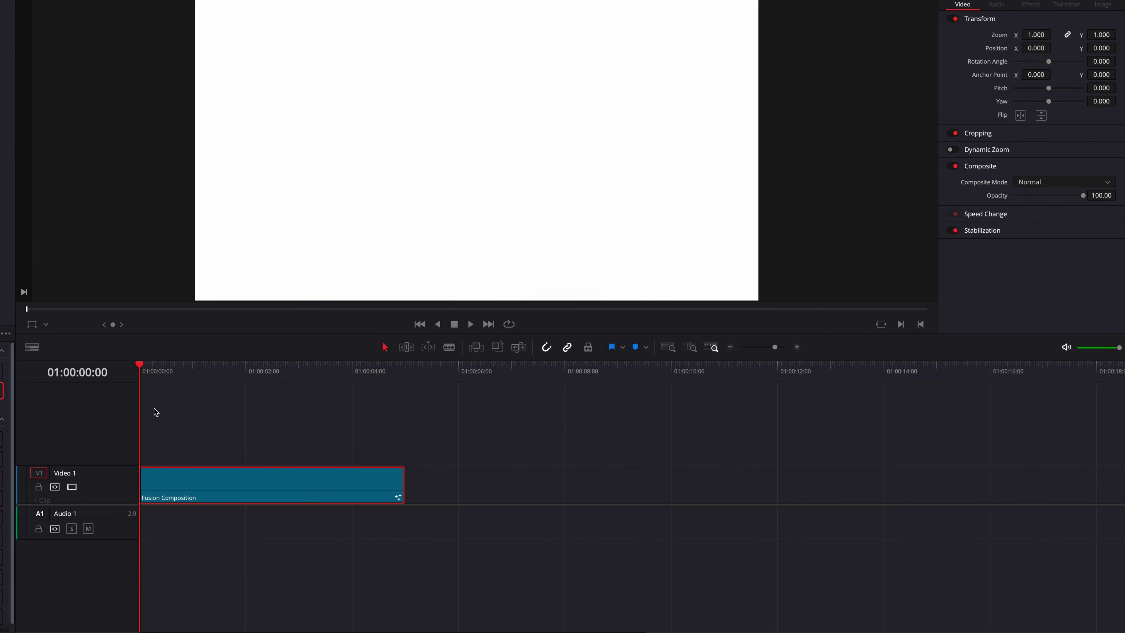
pyautogui.click(491, 622)
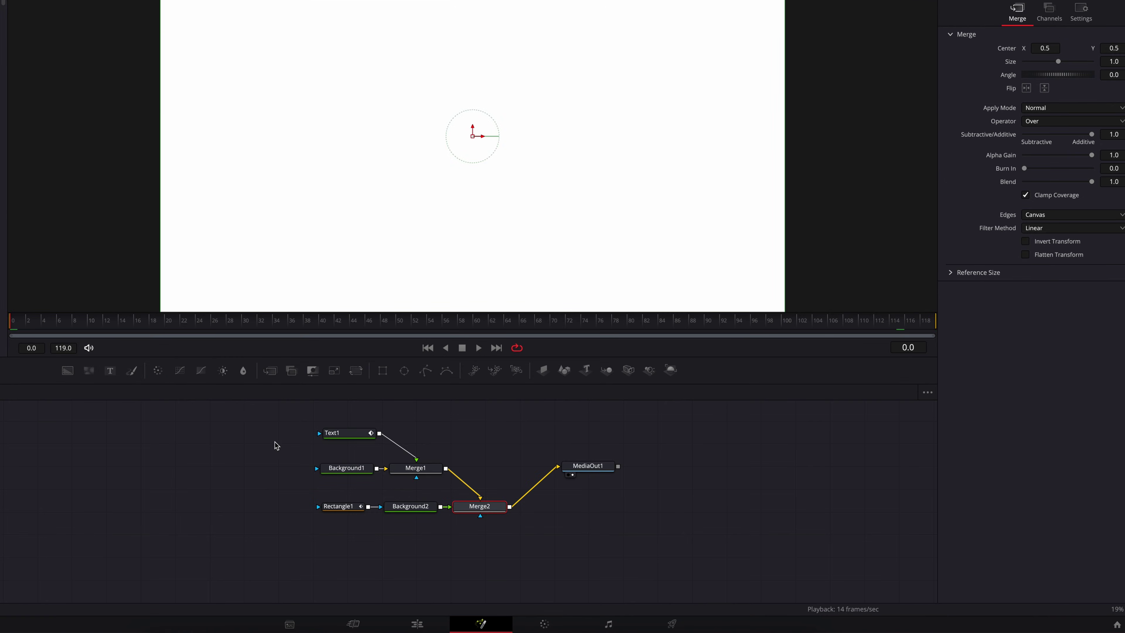
# - Set Rectangle1's Height to 0.01 for a flat underscore cursor
pyautogui.moveTo(235, 382); pyautogui.dragTo(170, 377)
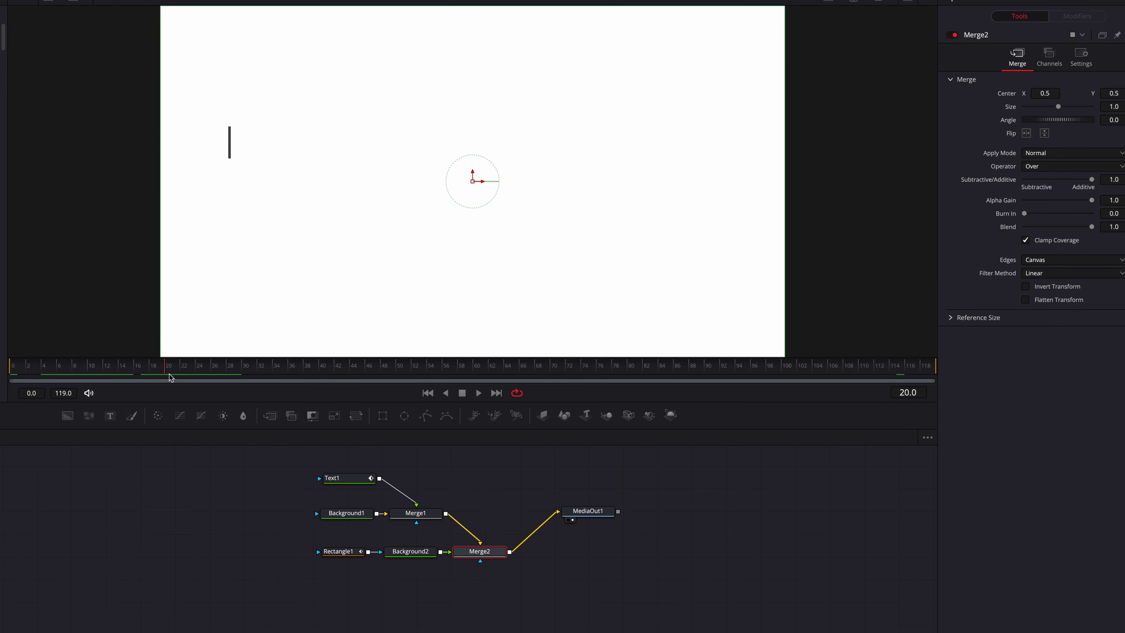
pyautogui.click(352, 557)
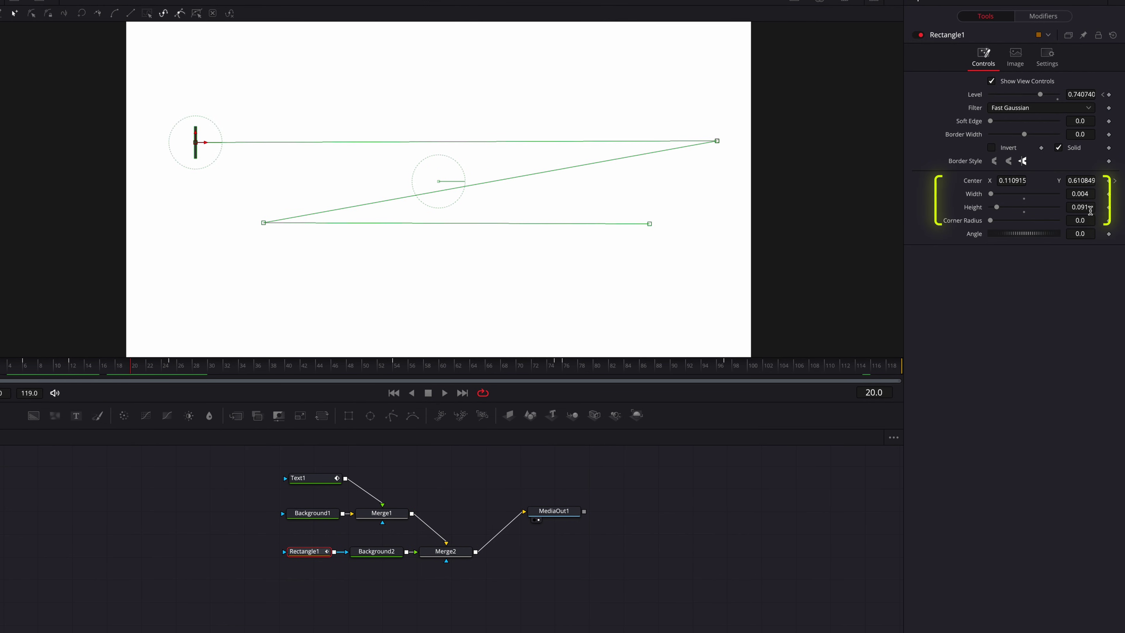
pyautogui.click(857, 472)
pyautogui.doubleClick(1081, 206)
pyautogui.write('0.01')
pyautogui.press('Return')
pyautogui.scroll(5, 1090, 197)
pyautogui.scroll(1, 1084, 196)
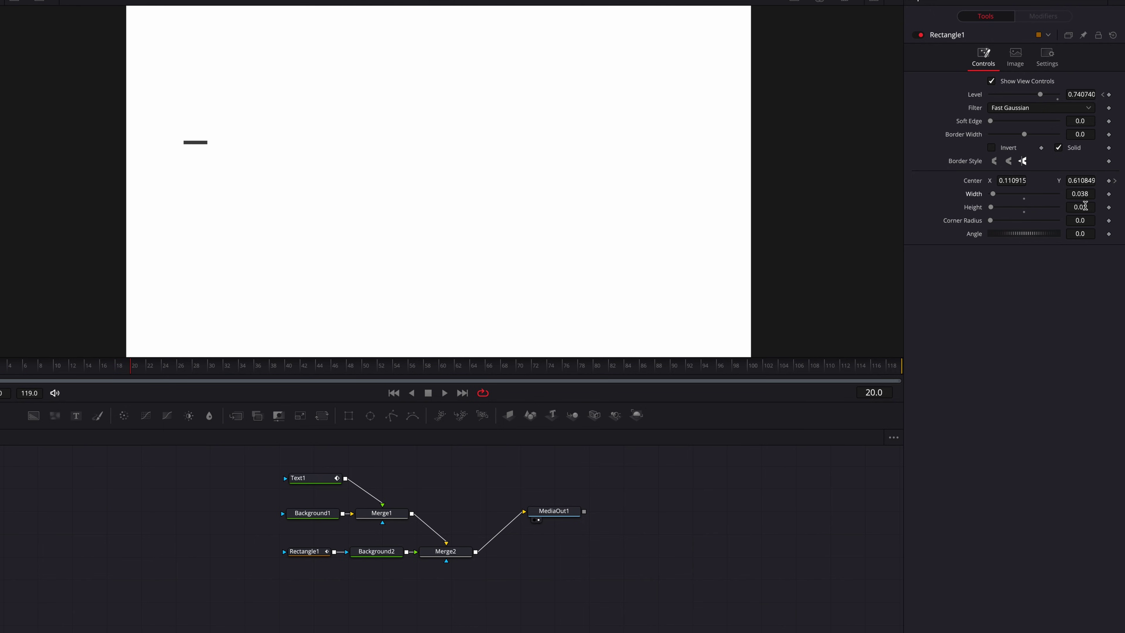
# - Shift Rectangle1's Path1 Center to 0.517, 0.462 so it trails the letters
pyautogui.moveTo(133, 366); pyautogui.dragTo(176, 370)
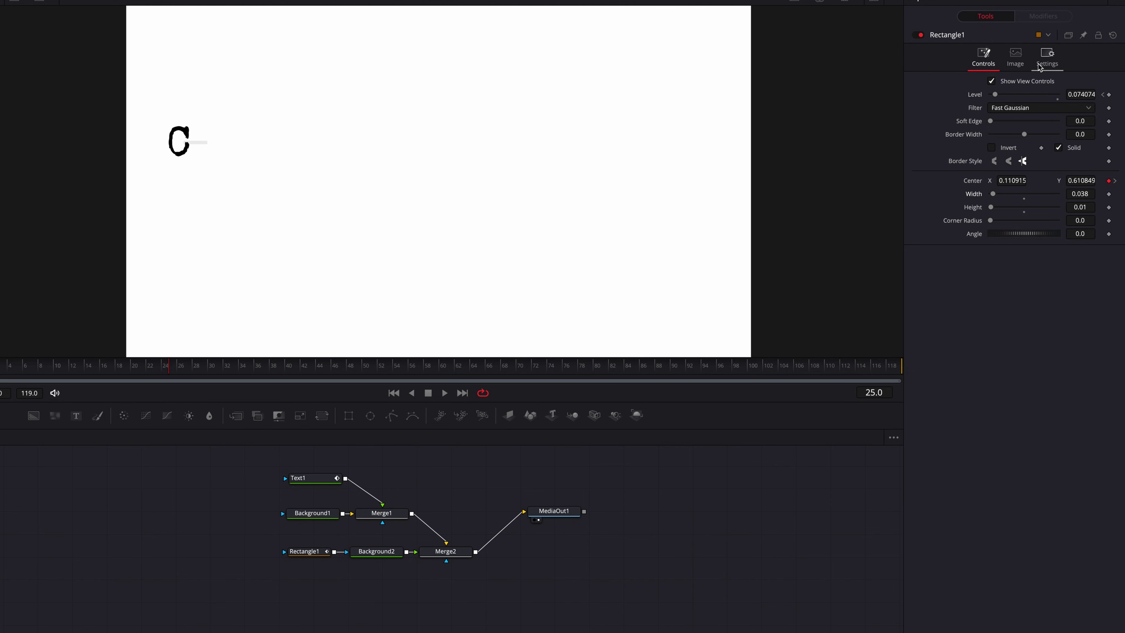
pyautogui.click(311, 553)
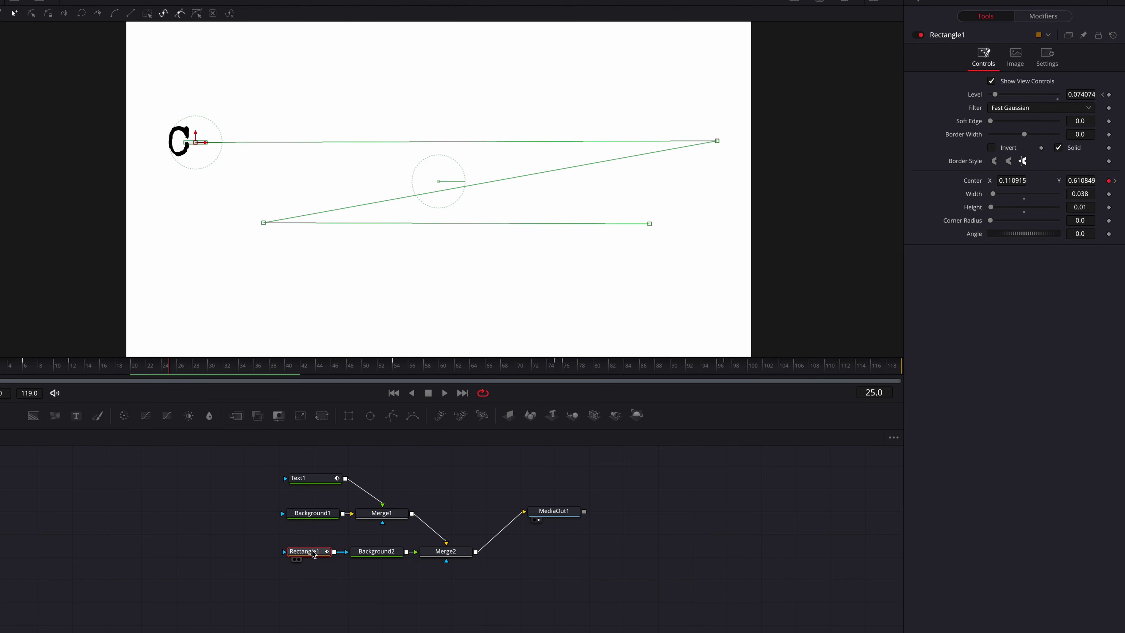
pyautogui.click(1057, 18)
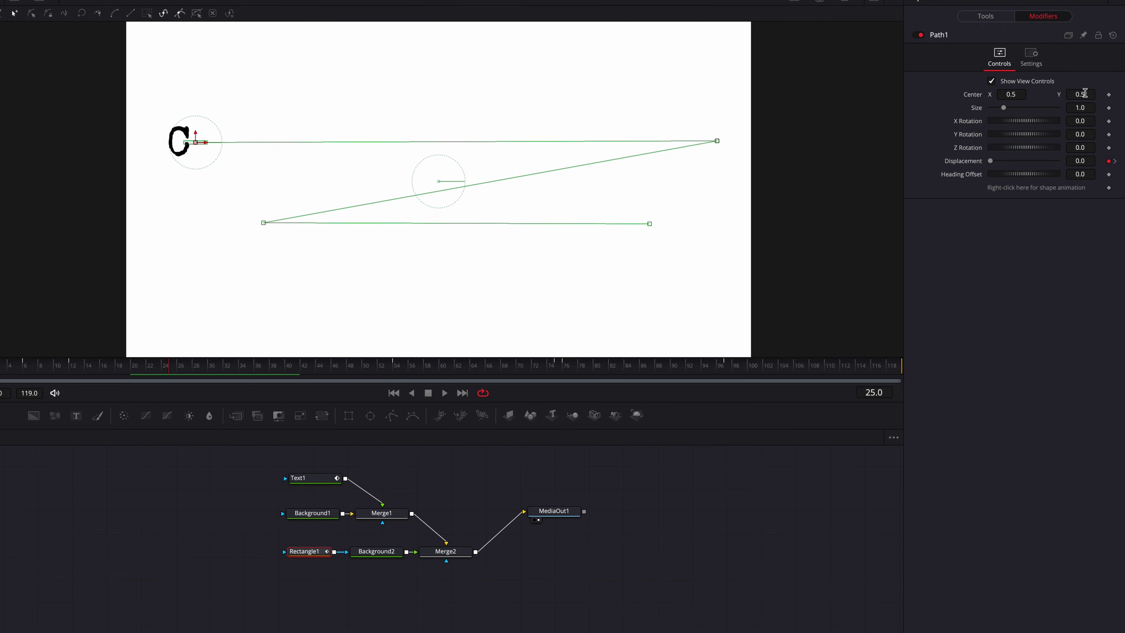
pyautogui.moveTo(1085, 93); pyautogui.dragTo(1080, 93)
pyautogui.moveTo(1006, 94); pyautogui.dragTo(1017, 94)
pyautogui.moveTo(1081, 94); pyautogui.dragTo(1078, 95)
pyautogui.moveTo(294, 372); pyautogui.dragTo(728, 369)
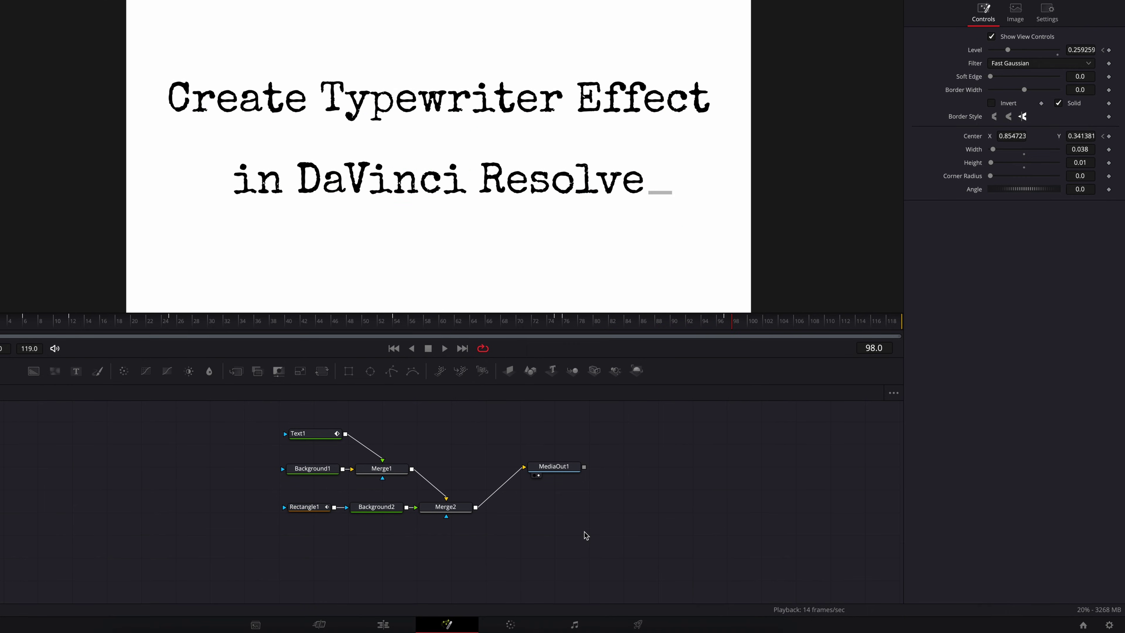
# - Play the title on the Edit timeline and scrub near the clip's end
pyautogui.click(383, 624)
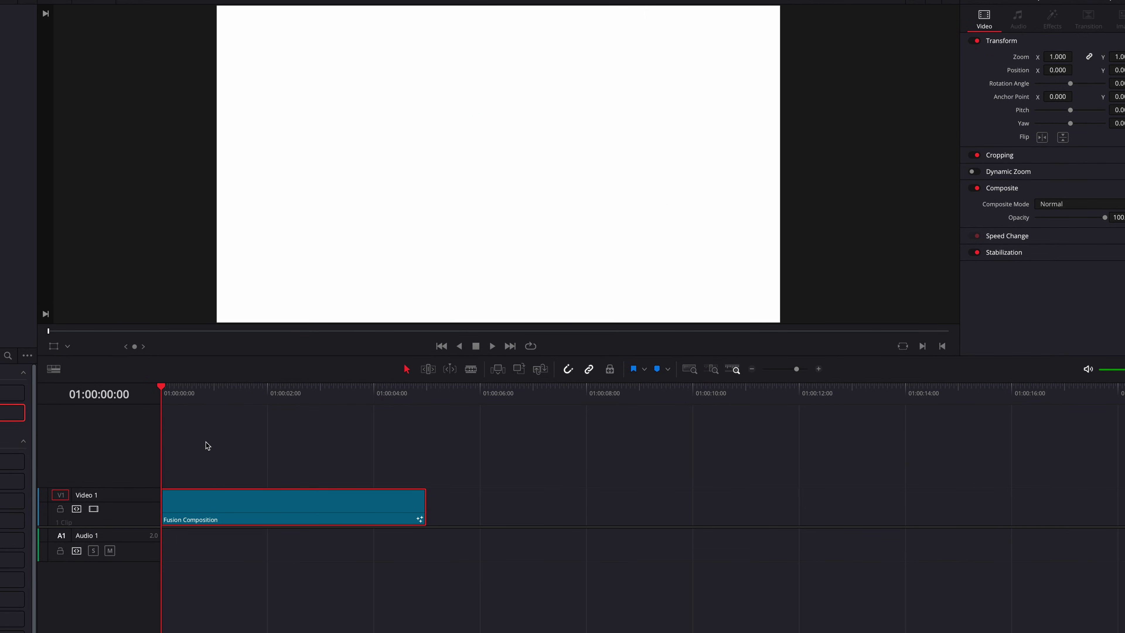
pyautogui.click(205, 442)
pyautogui.press('space')
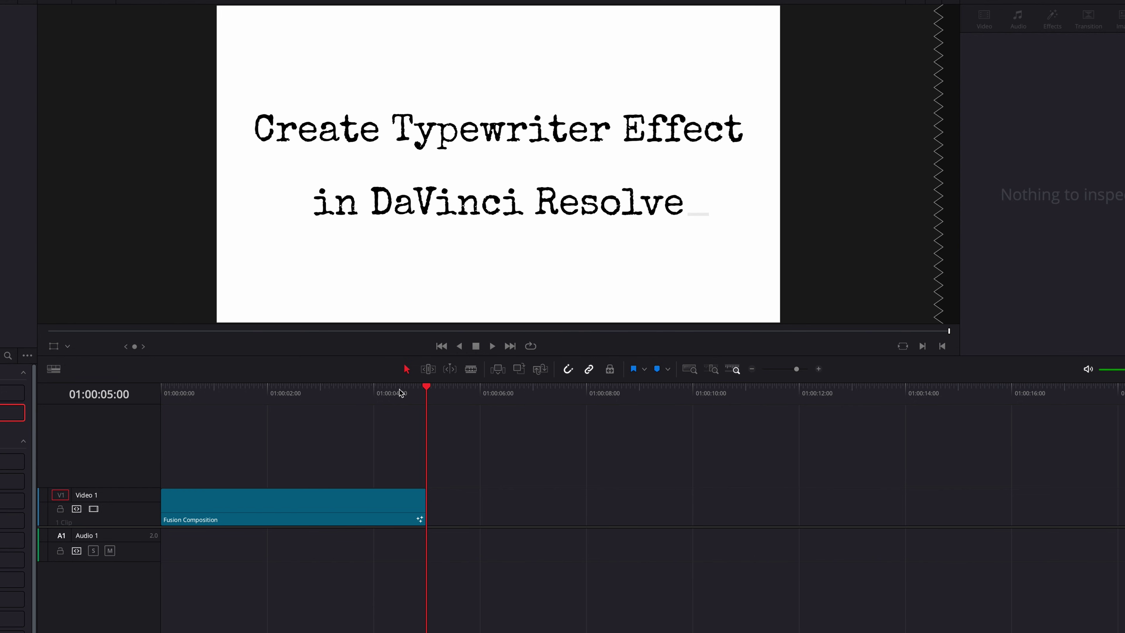
pyautogui.moveTo(411, 393); pyautogui.dragTo(406, 394)
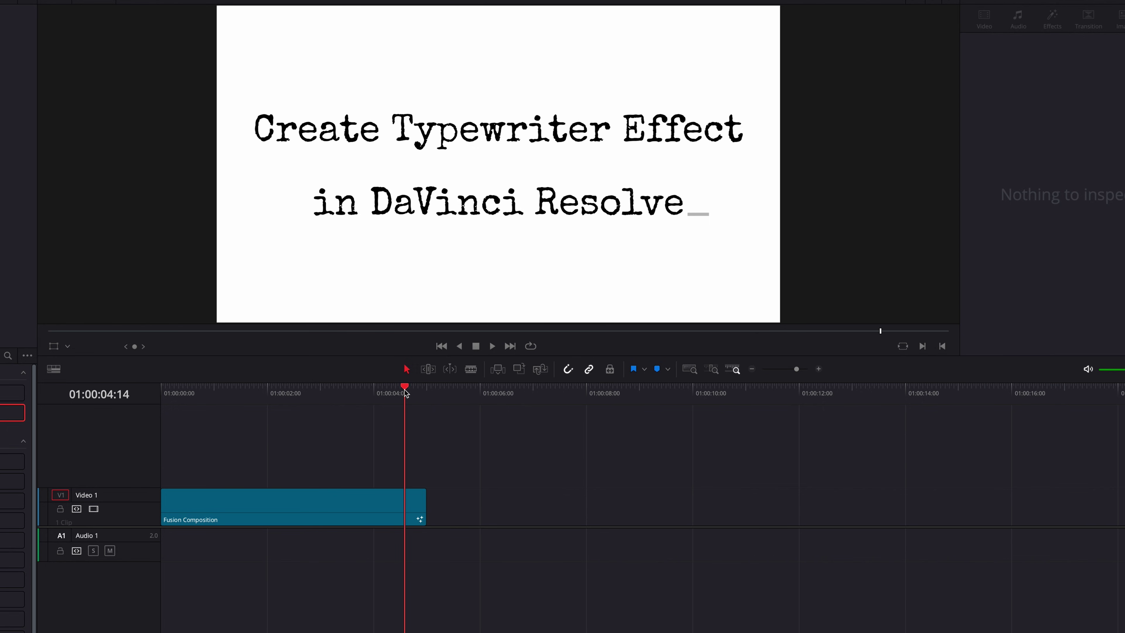
# - Extend the Fusion Composition clip on Video 1 to 01:00:08:00 and play it from the start
pyautogui.moveTo(421, 506); pyautogui.dragTo(585, 506)
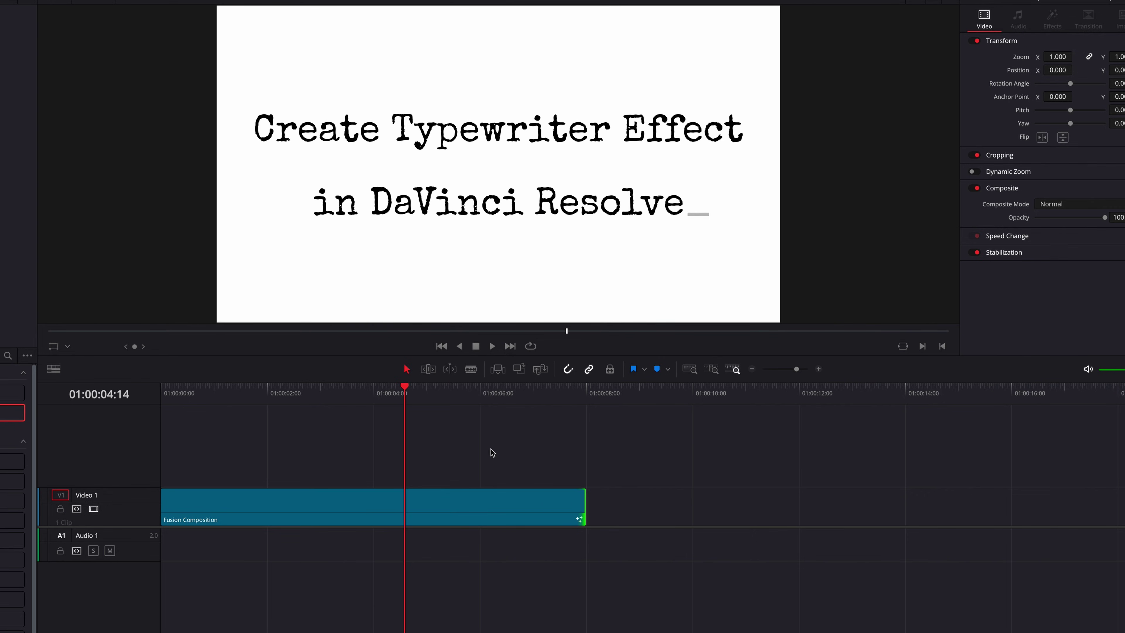
pyautogui.moveTo(312, 399); pyautogui.dragTo(161, 401)
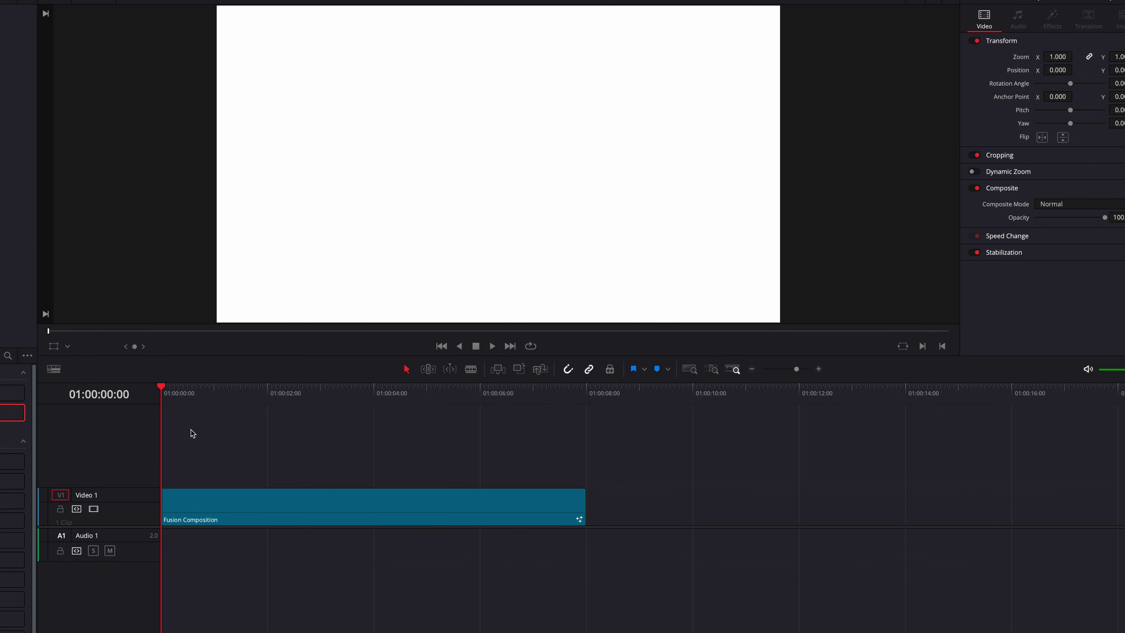
pyautogui.press('space')
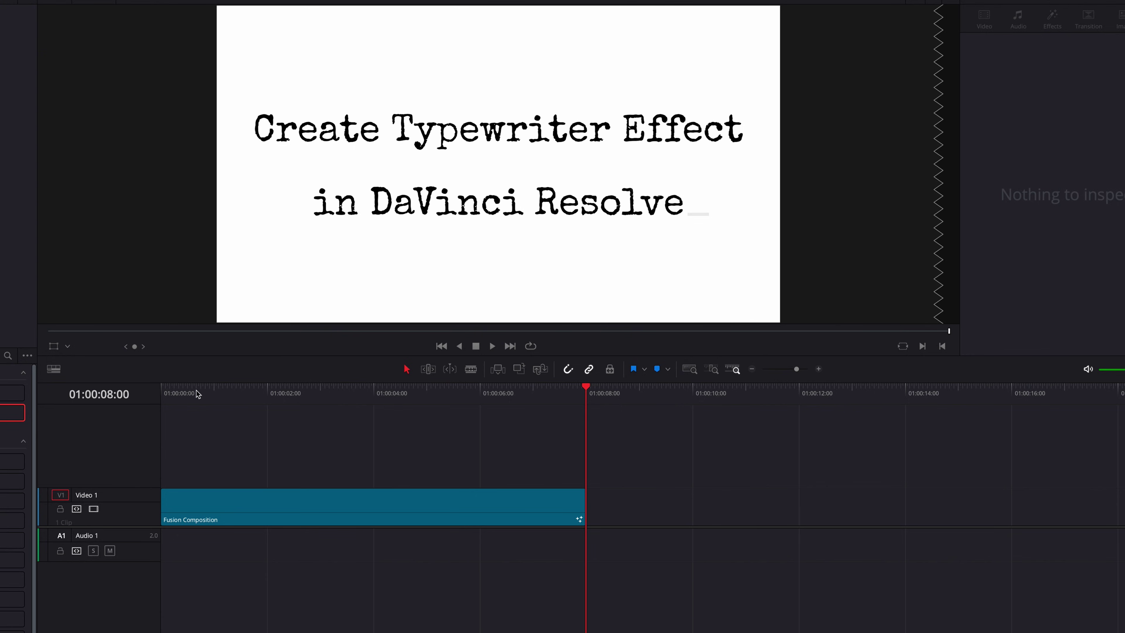
pyautogui.moveTo(196, 391); pyautogui.dragTo(139, 390)
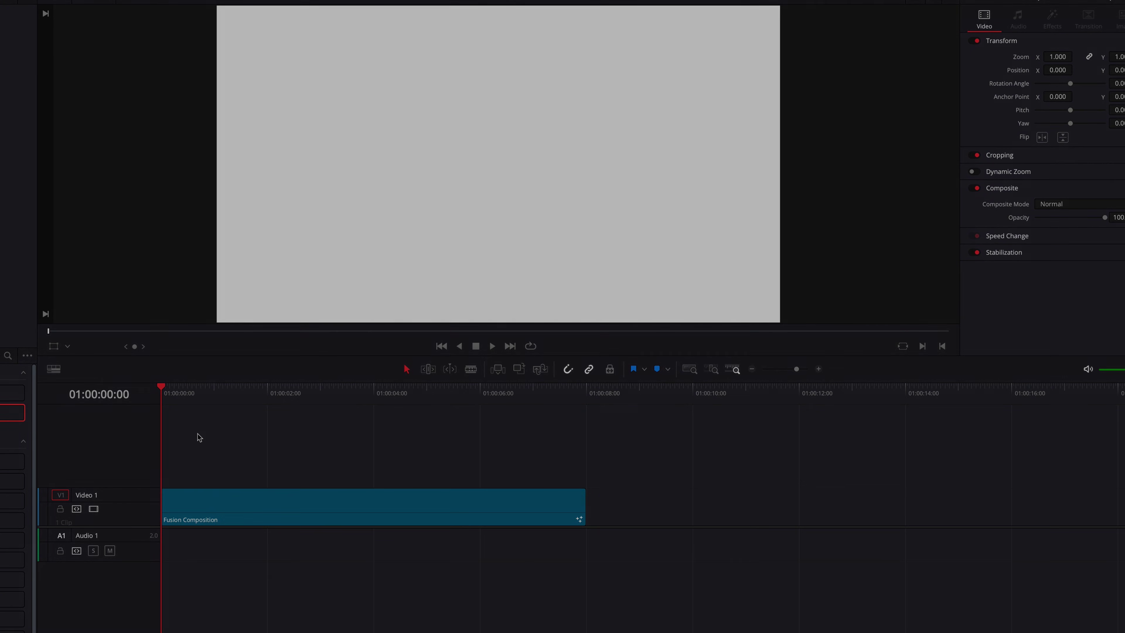